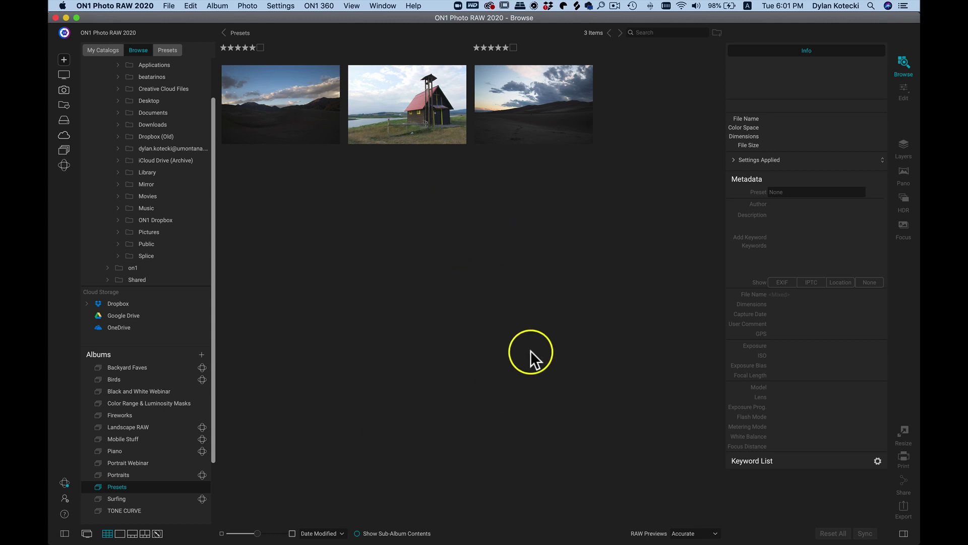
# Step: Select the church photo signature edits free raw files.NEF and enlarge the browser thumbnails
pyautogui.click(417, 92)
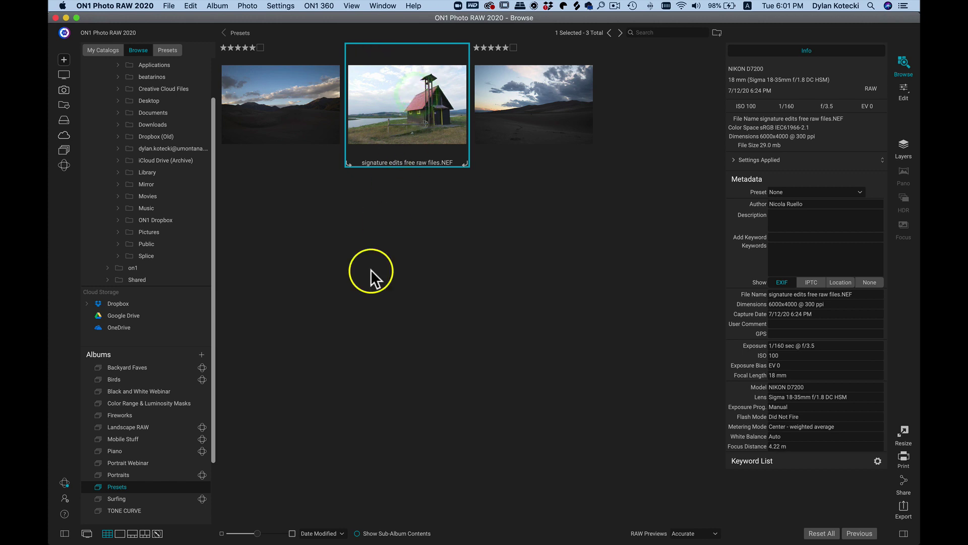
pyautogui.click(288, 533)
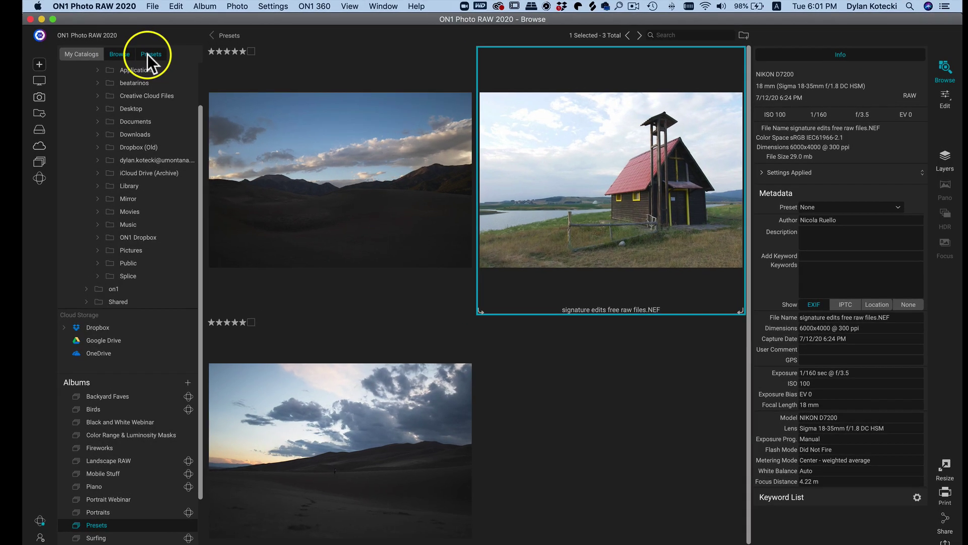
# Step: Look through the preset categories and open the Golden Autumn category for the church photo
pyautogui.click(168, 50)
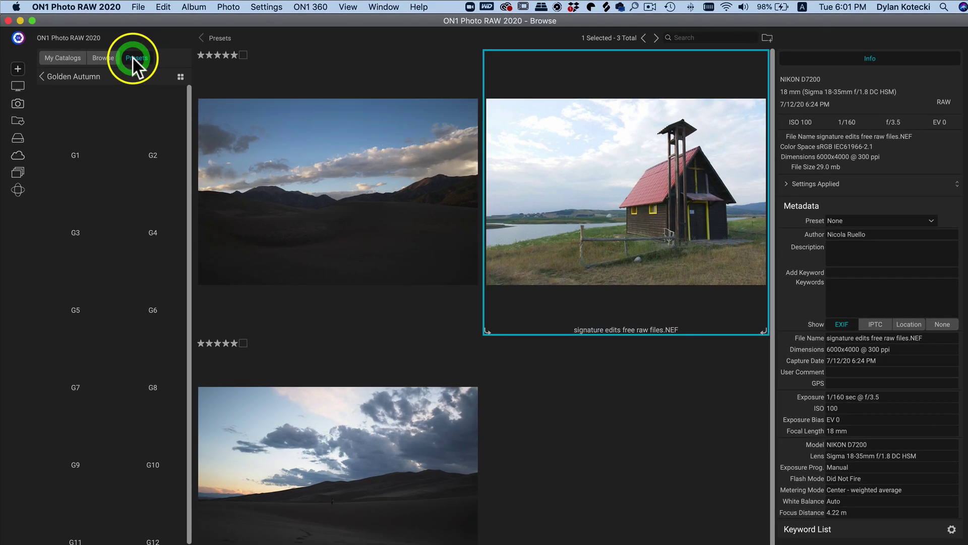
pyautogui.click(42, 76)
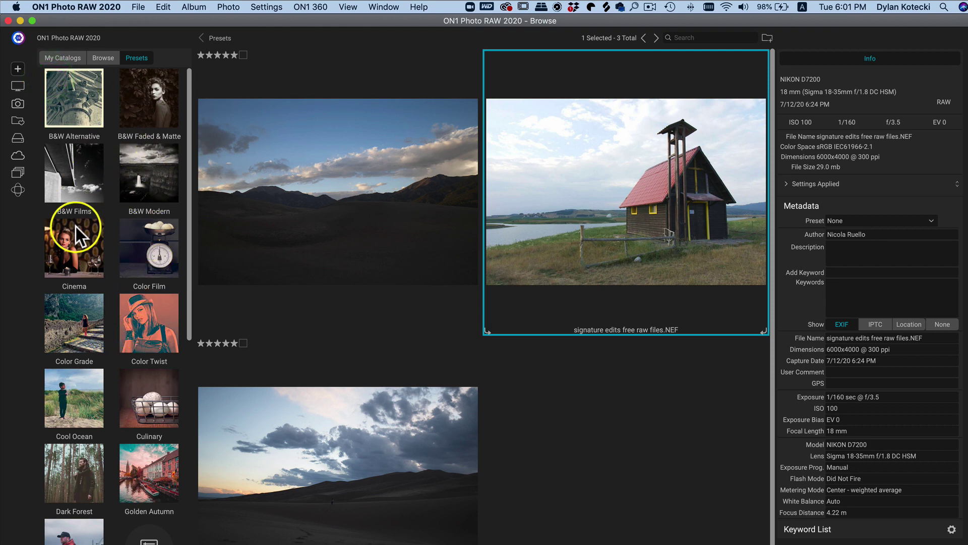
pyautogui.scroll(-10, 76, 226)
pyautogui.scroll(10, 75, 226)
pyautogui.scroll(-3, 120, 177)
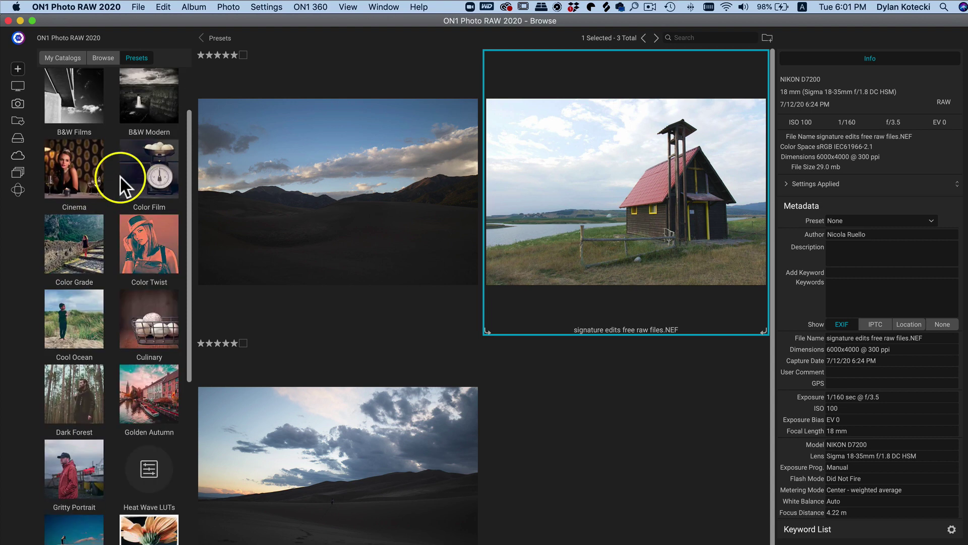
pyautogui.scroll(-3, 121, 176)
pyautogui.click(158, 235)
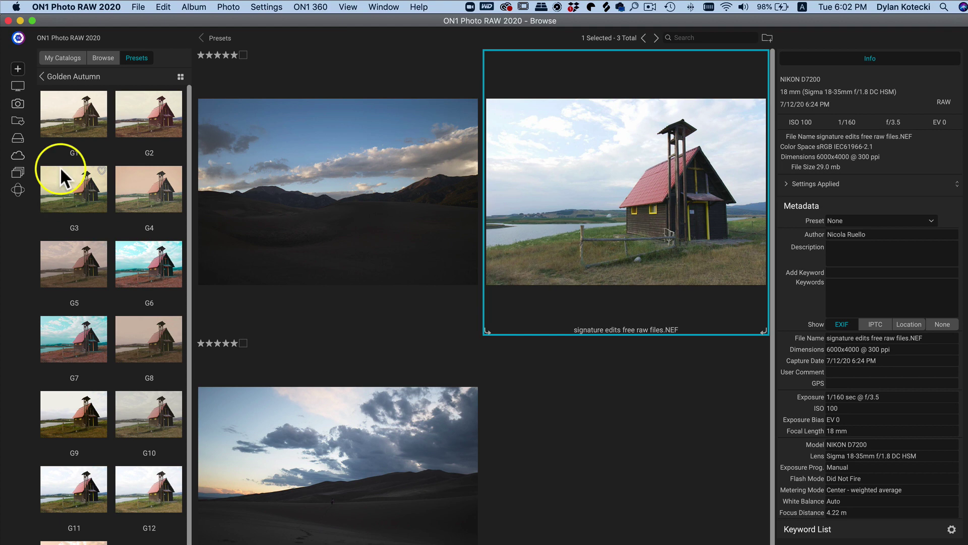
# Step: Preview the Golden Autumn presets on the church photo in the full-screen grid, comparing them at small and large preview sizes
pyautogui.click(180, 77)
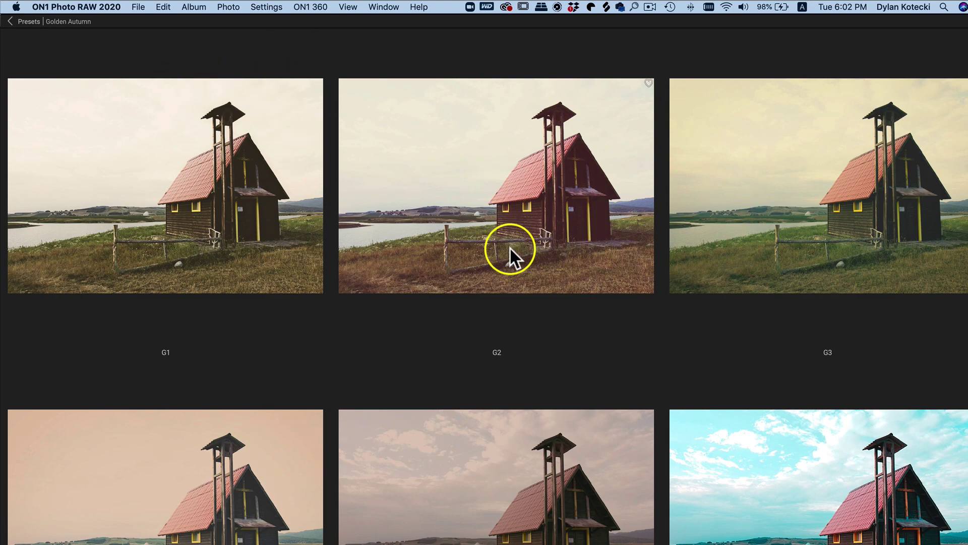
pyautogui.scroll(-15, 510, 247)
pyautogui.scroll(13, 509, 247)
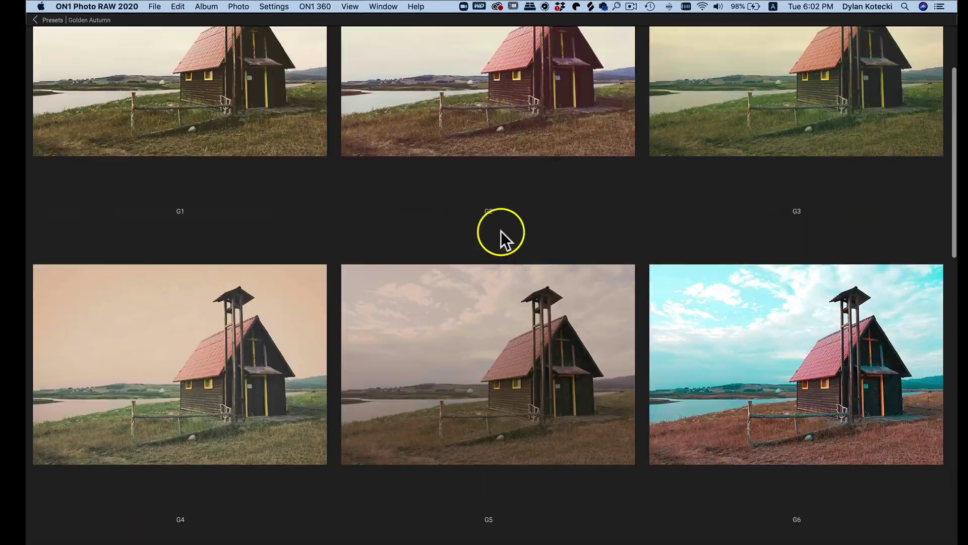
pyautogui.scroll(3, 501, 231)
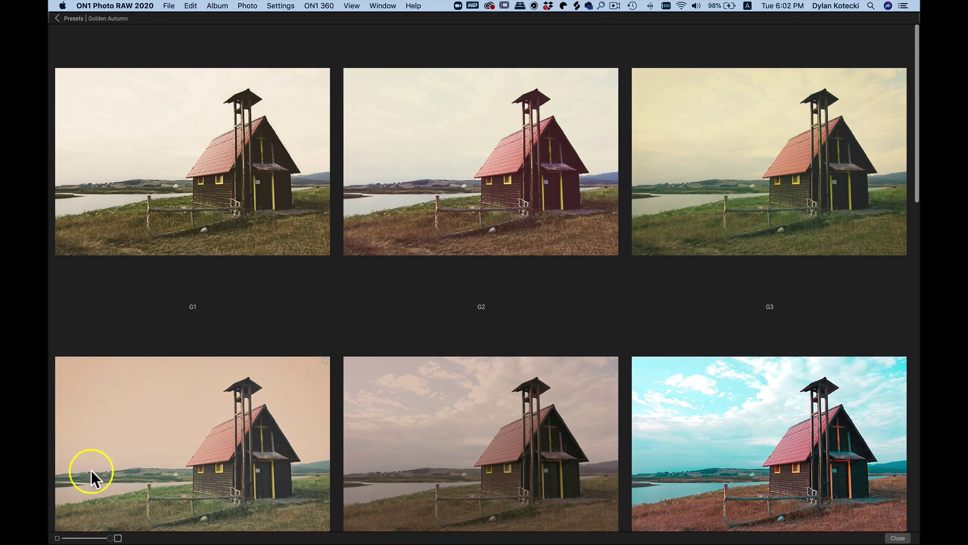
pyautogui.click(65, 536)
pyautogui.click(64, 537)
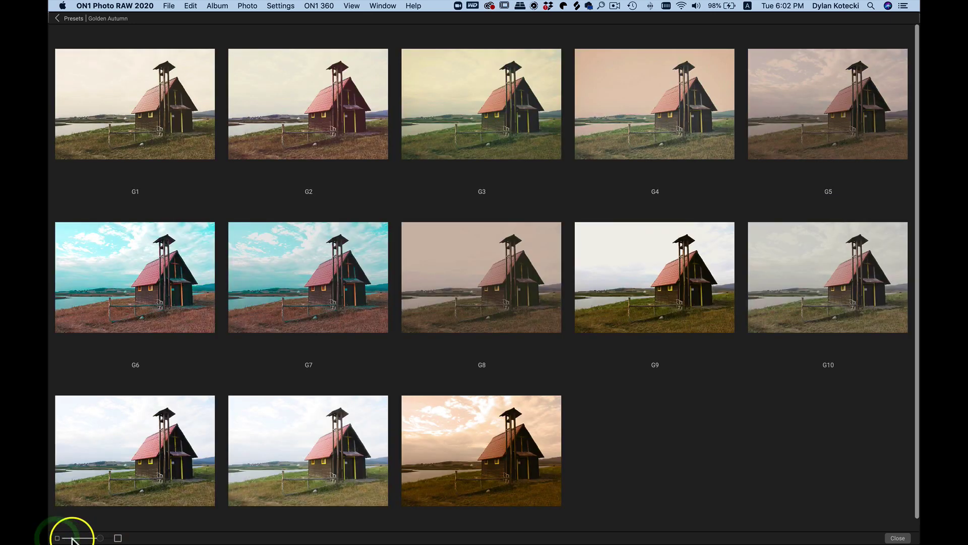
pyautogui.click(78, 538)
pyautogui.moveTo(80, 538); pyautogui.dragTo(115, 539)
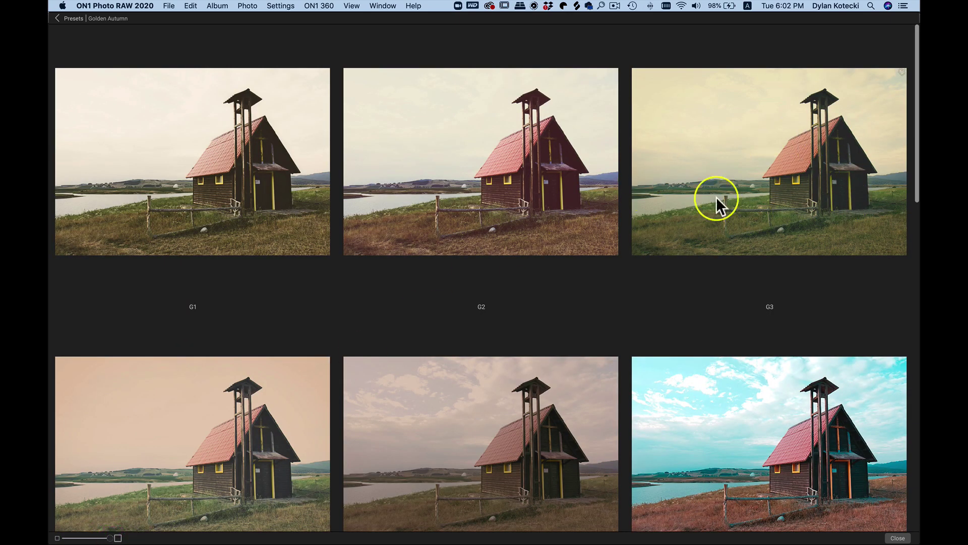
# Step: Apply the Golden Autumn preset G3 to the church photo and reset all of the photo's settings
pyautogui.click(768, 120)
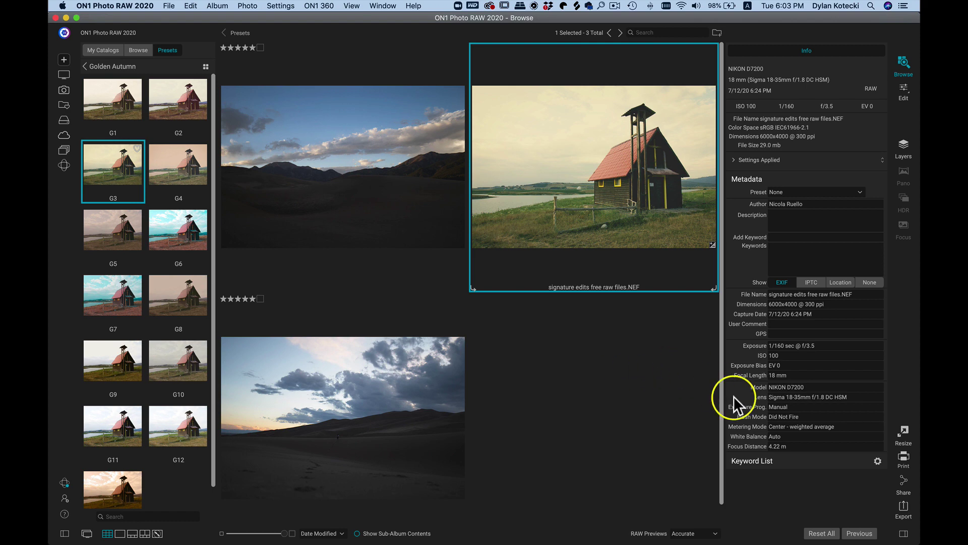
pyautogui.click(820, 533)
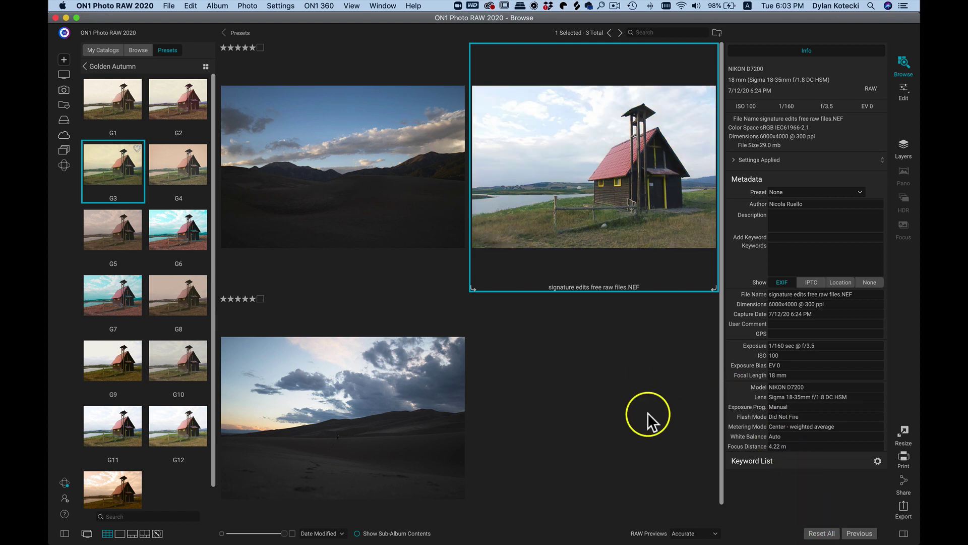
# Step: Open the church photo in the Edit module and show the preset browser
pyautogui.press('super+e')
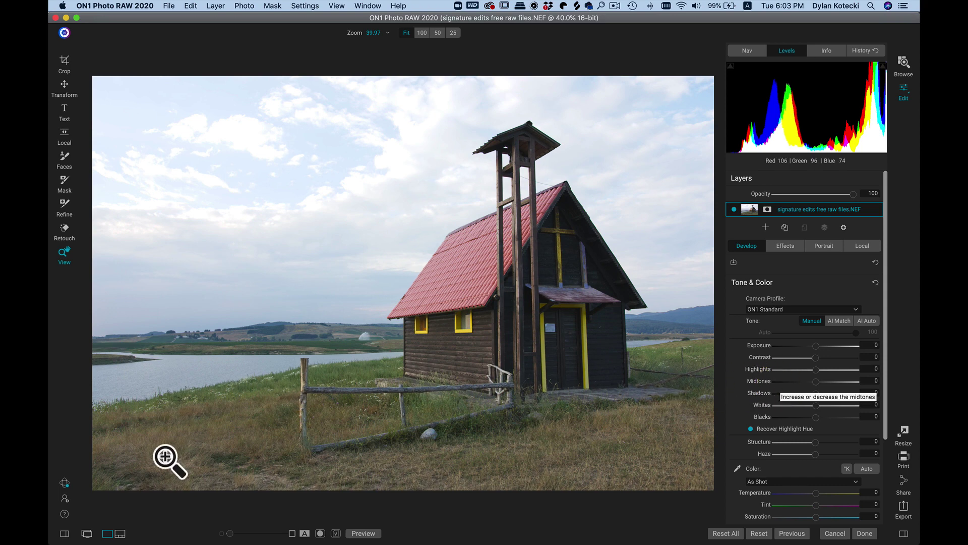
pyautogui.click(64, 533)
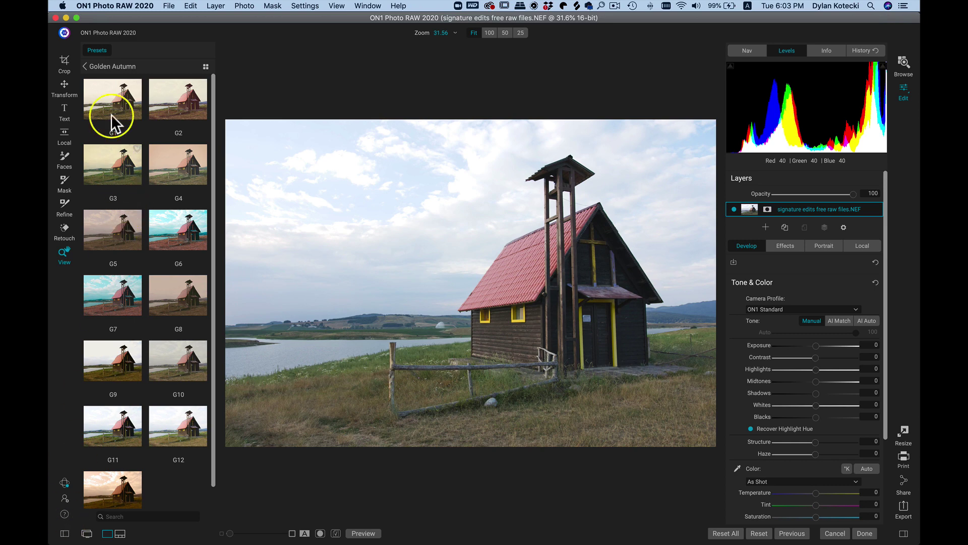
# Step: Preview the B&W Modern presets in the full-screen grid and apply preset B11 to the church photo
pyautogui.click(86, 66)
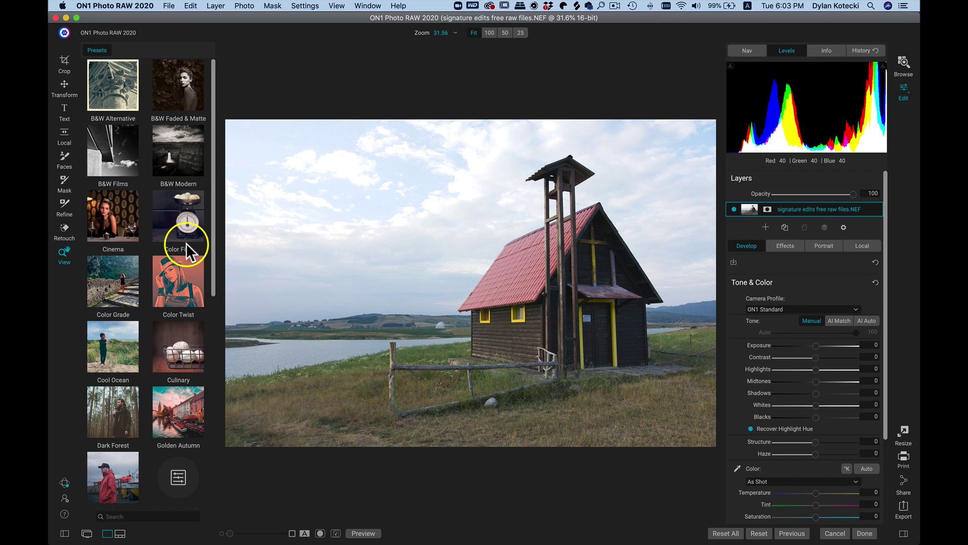
pyautogui.click(181, 144)
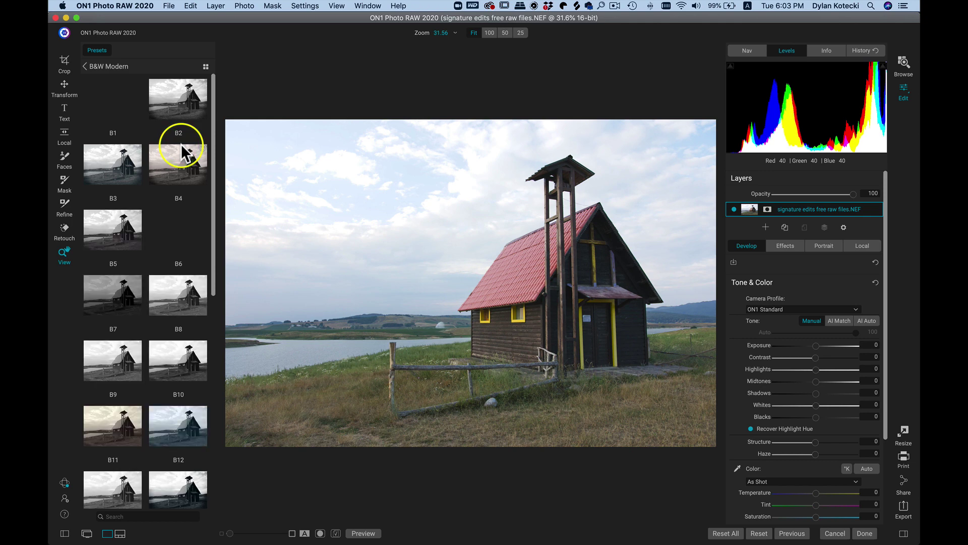
pyautogui.click(205, 67)
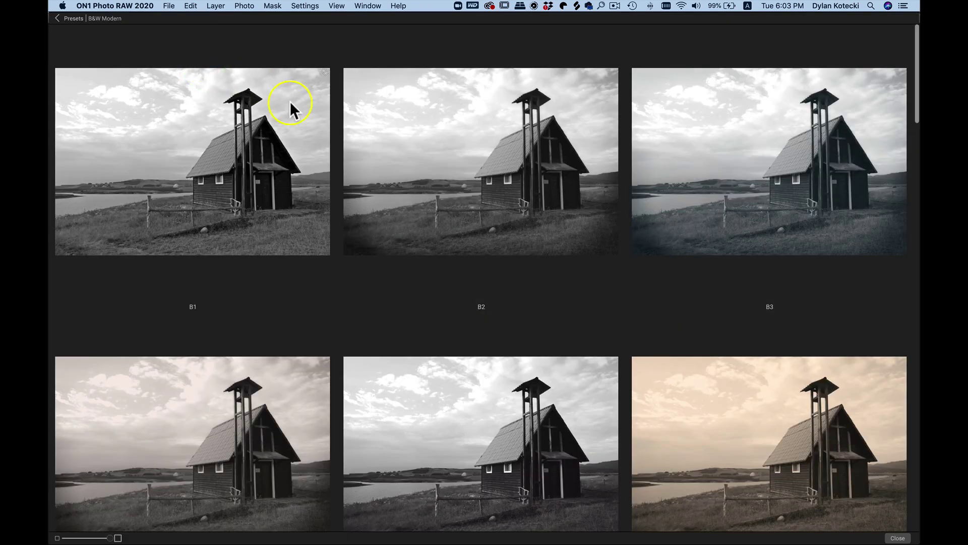
pyautogui.scroll(-5, 416, 186)
pyautogui.scroll(-10, 415, 187)
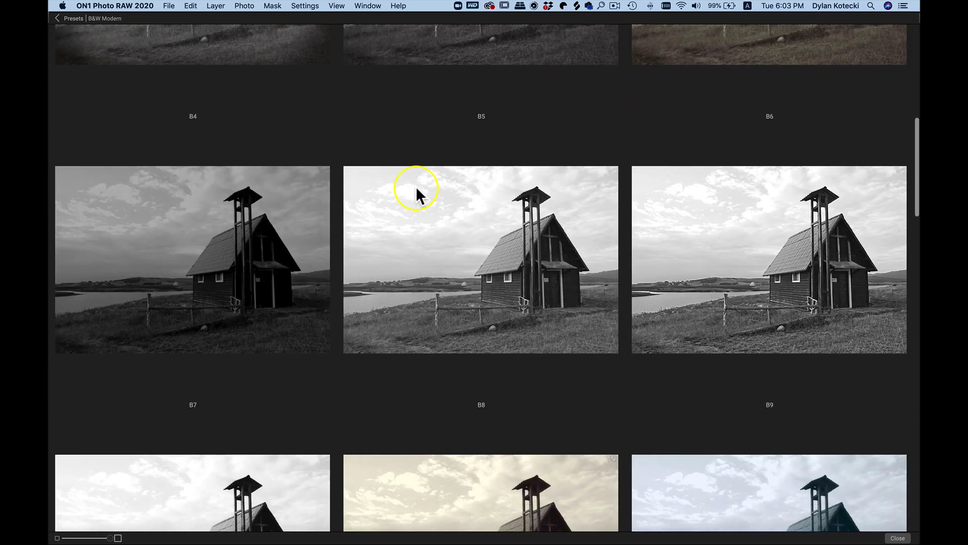
pyautogui.scroll(3, 415, 186)
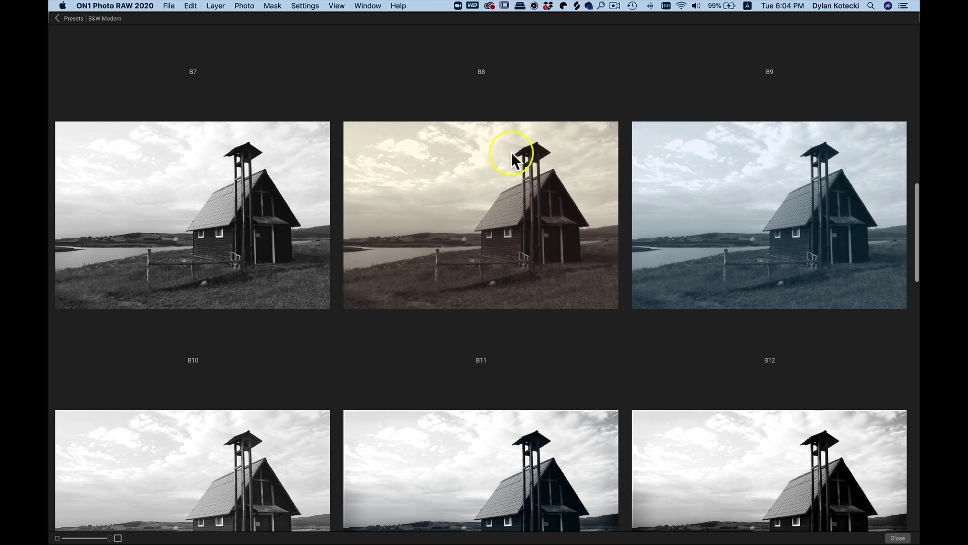
pyautogui.click(492, 181)
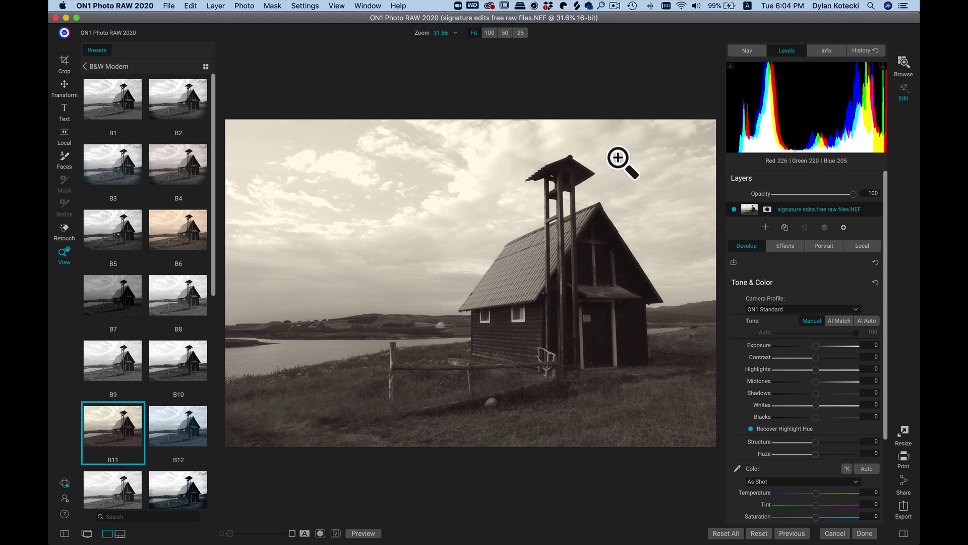
# Step: Examine the settings of the Black & White and Glow effect filters that make up the B11 preset
pyautogui.click(785, 247)
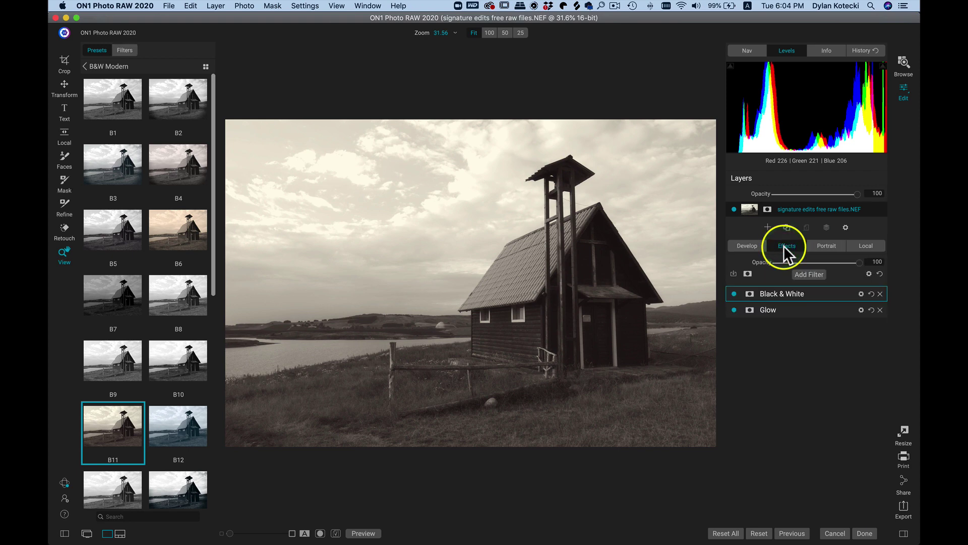
pyautogui.click(842, 293)
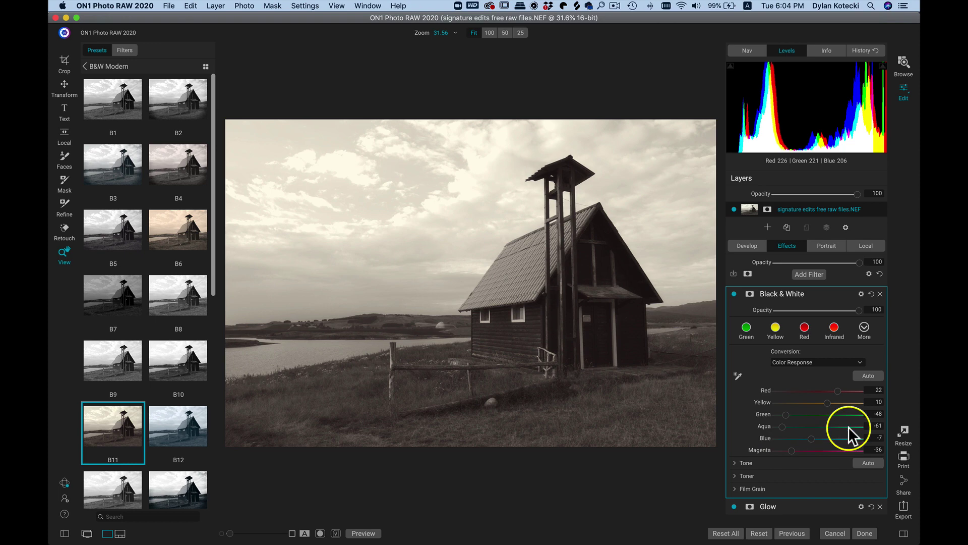
pyautogui.click(843, 506)
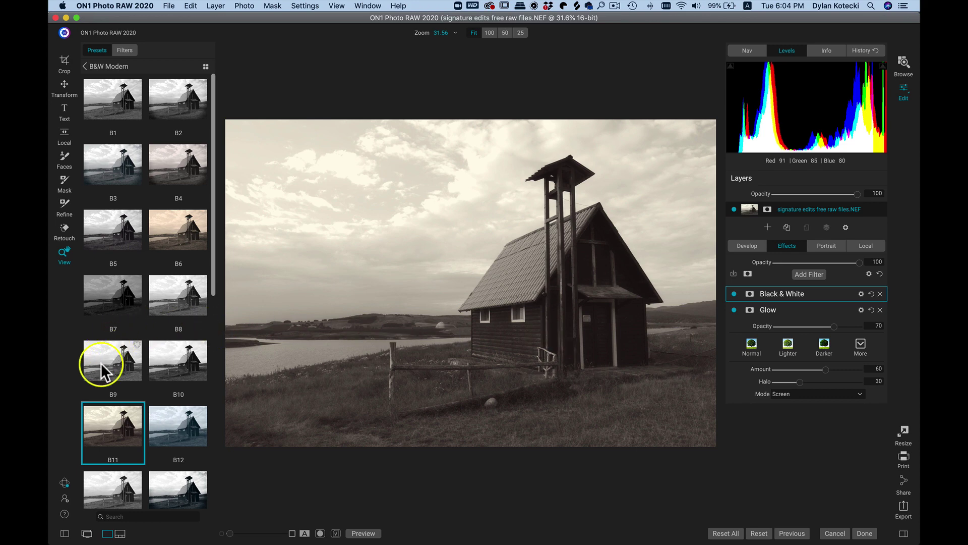
# Step: Try different fade amounts for the applied B11 preset and set its effects opacity to 52
pyautogui.moveTo(129, 421)
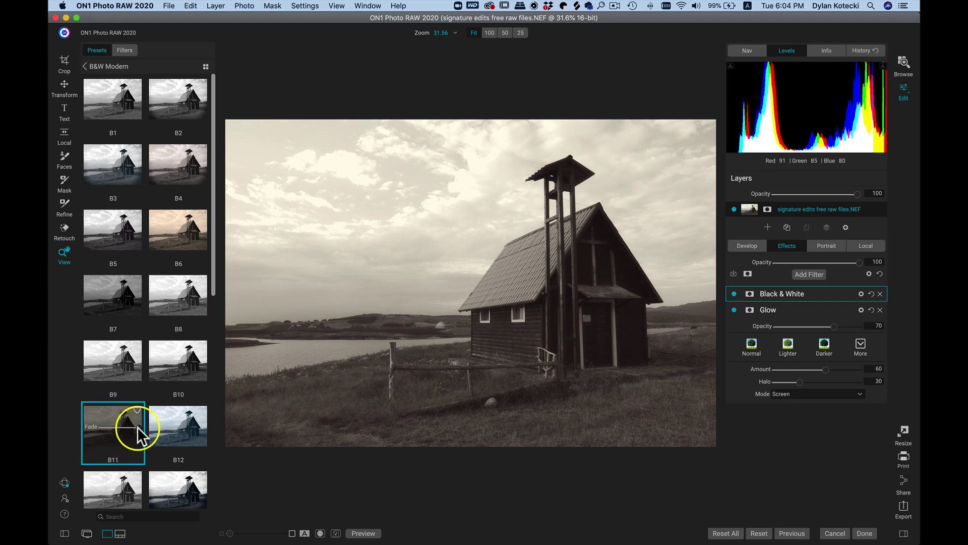
pyautogui.moveTo(122, 428)
pyautogui.mouseDown()
pyautogui.moveTo(110, 430)
pyautogui.moveTo(123, 430)
pyautogui.mouseUp()
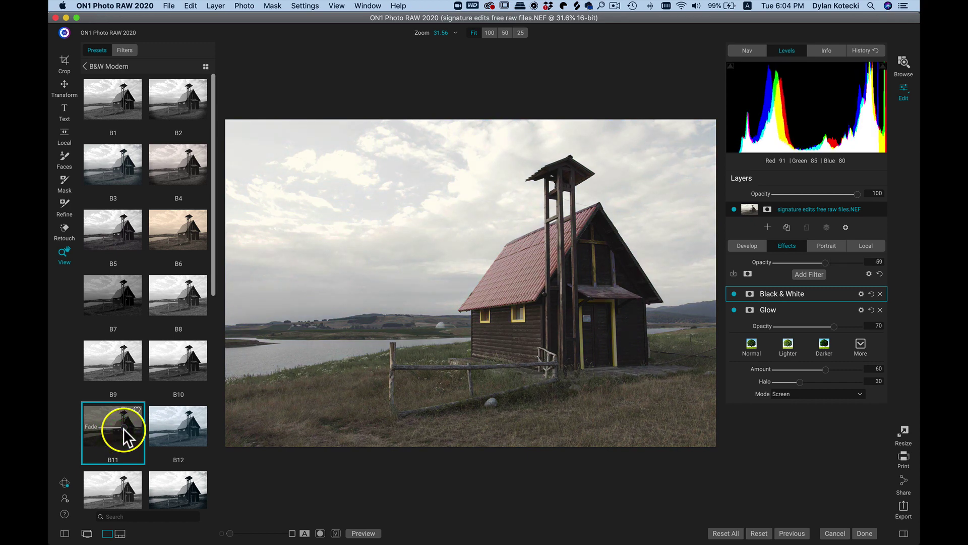
pyautogui.moveTo(124, 428); pyautogui.dragTo(101, 429)
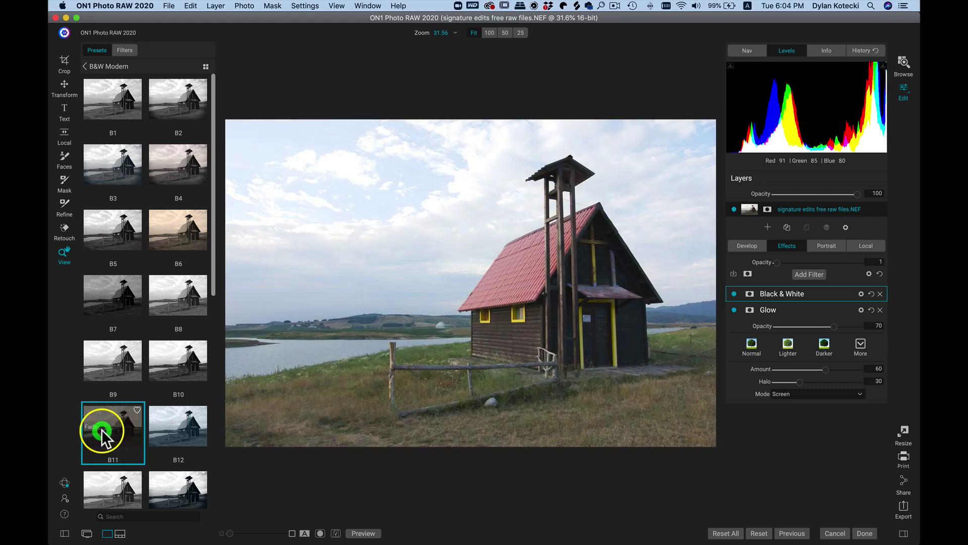
pyautogui.moveTo(121, 433)
pyautogui.mouseDown()
pyautogui.moveTo(103, 427)
pyautogui.moveTo(121, 427)
pyautogui.mouseUp()
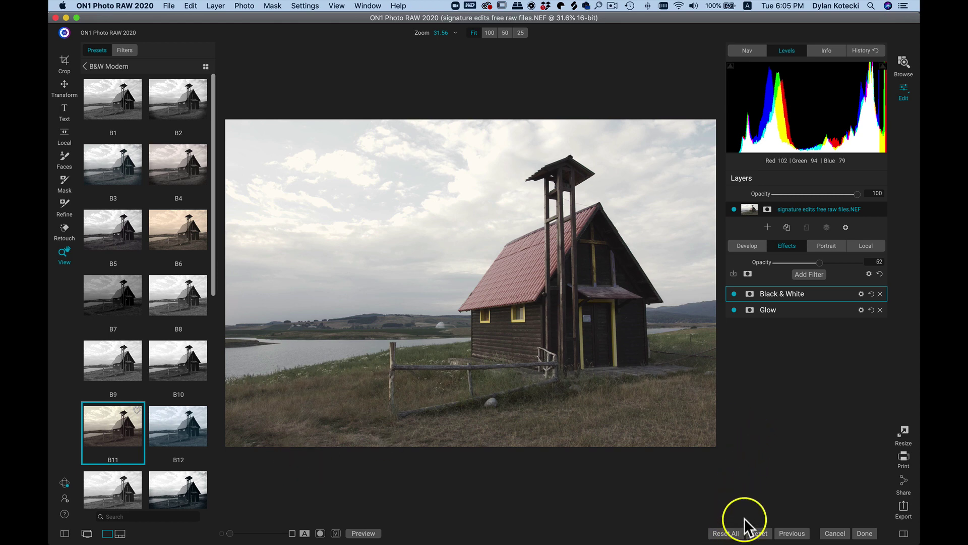
# Step: Reset all adjustments on the church photo and hide the preset browser
pyautogui.click(723, 533)
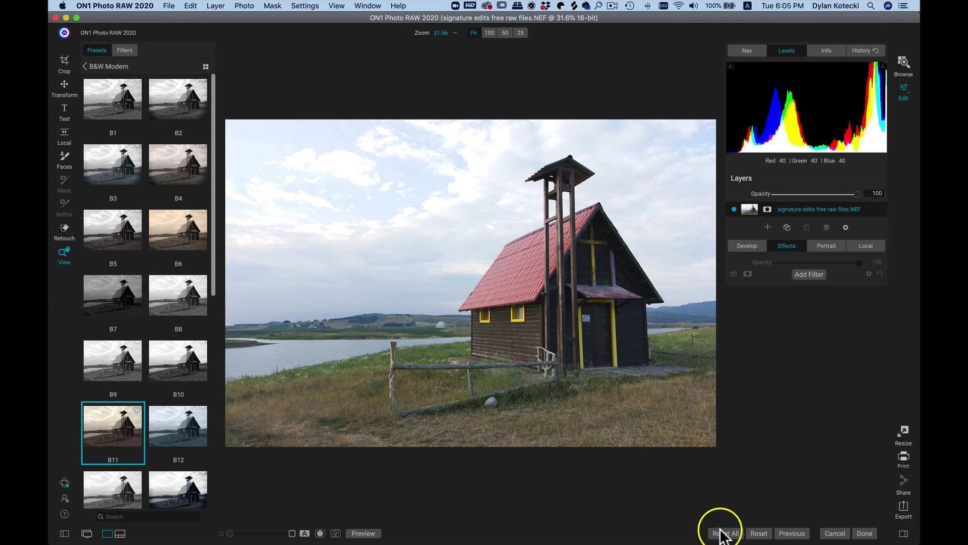
pyautogui.click(64, 534)
pyautogui.click(573, 260)
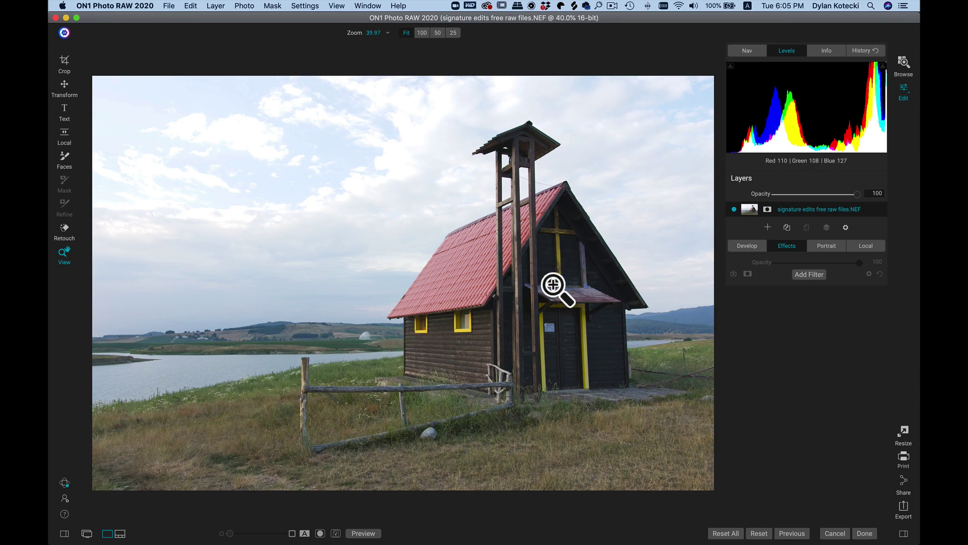
# Step: Apply the AI Auto tone adjustment in Develop and compare the church photo with its original version
pyautogui.click(752, 250)
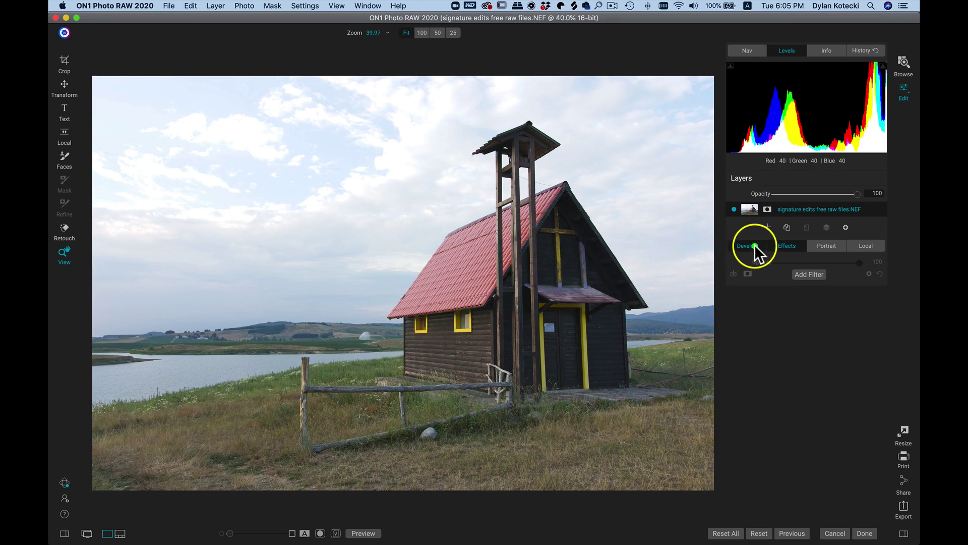
pyautogui.click(754, 245)
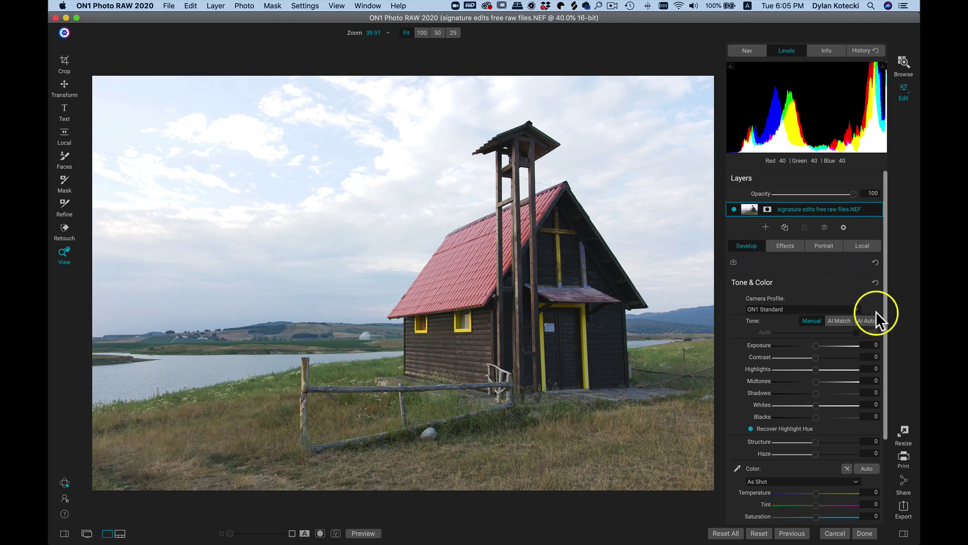
pyautogui.click(864, 320)
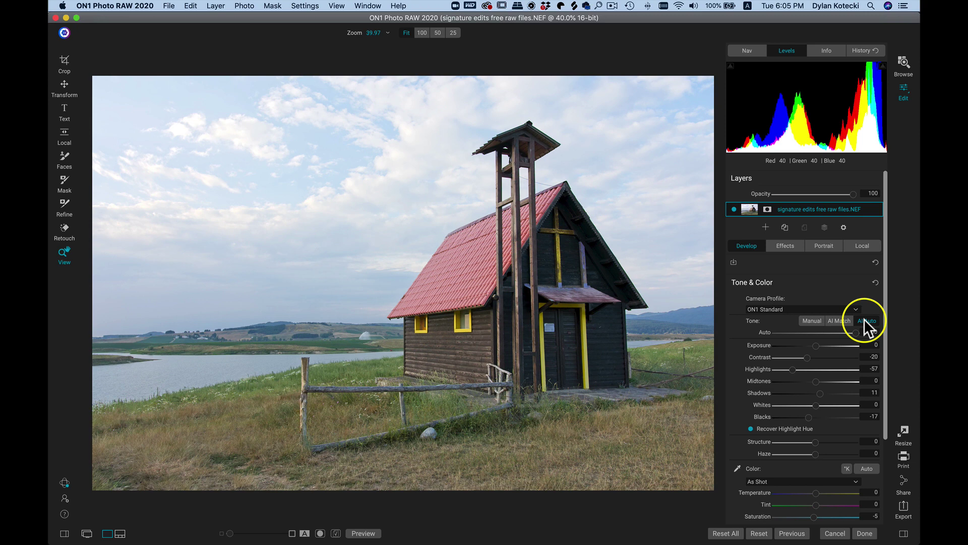
pyautogui.press('\\')
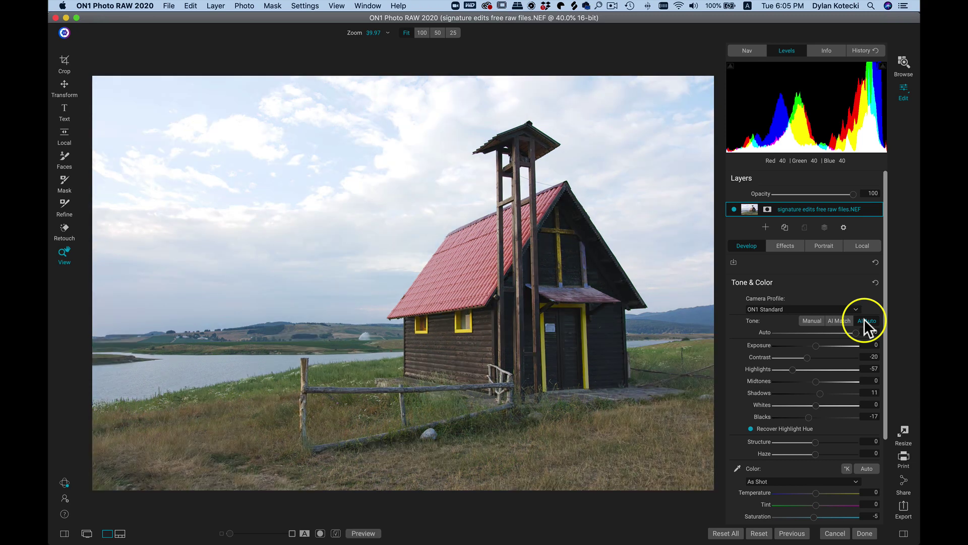
pyautogui.press('\\')
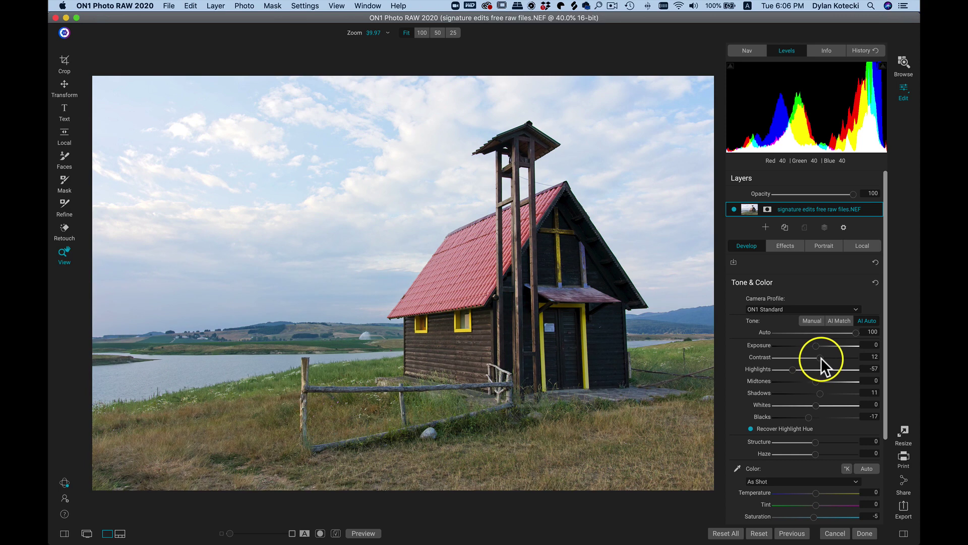
# Step: Set Contrast to 9 and Midtones to 12 on the church photo and compare it with the original
pyautogui.moveTo(824, 358); pyautogui.dragTo(818, 363)
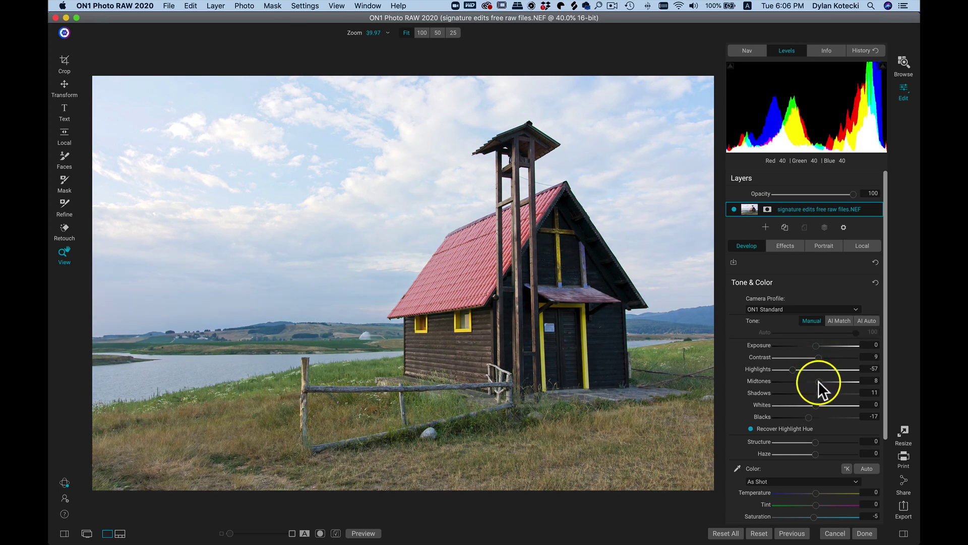
pyautogui.click(819, 380)
pyautogui.press('\\')
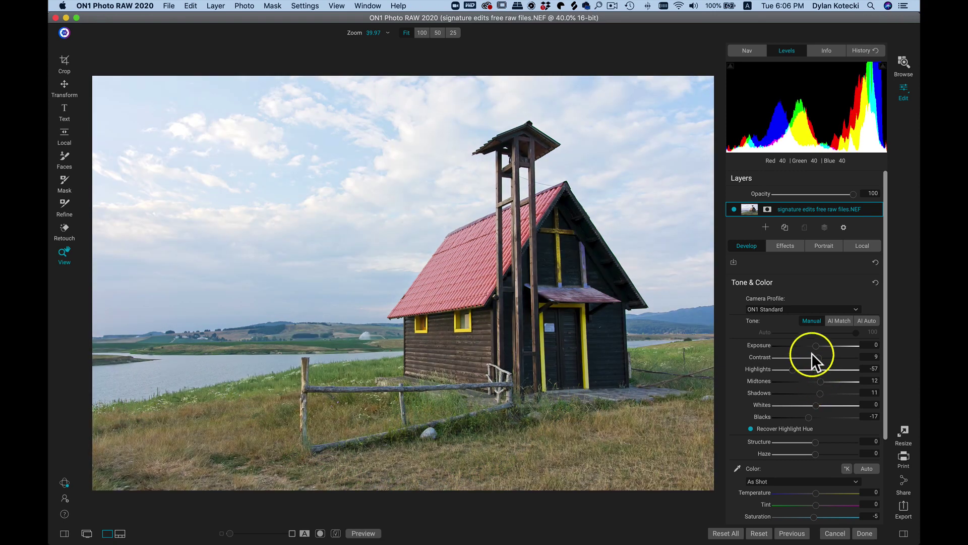
# Step: Add a LUTs effect filter with the Pyro black-and-white style and compare the photo with its original version
pyautogui.click(786, 245)
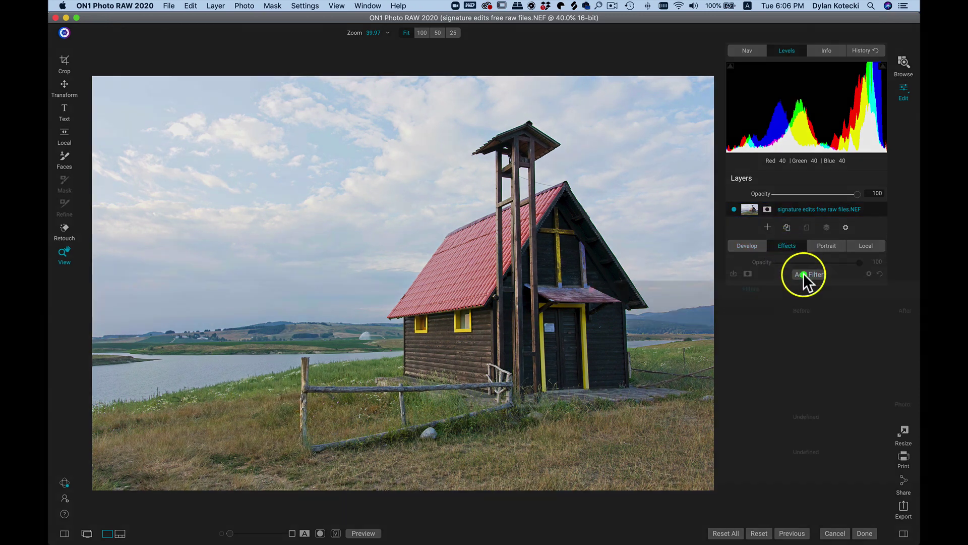
pyautogui.click(803, 273)
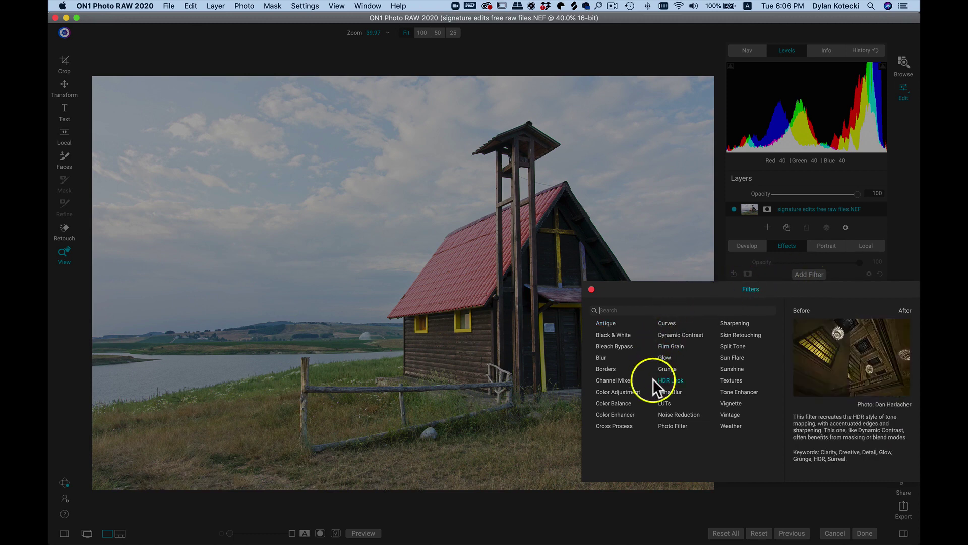
pyautogui.click(665, 403)
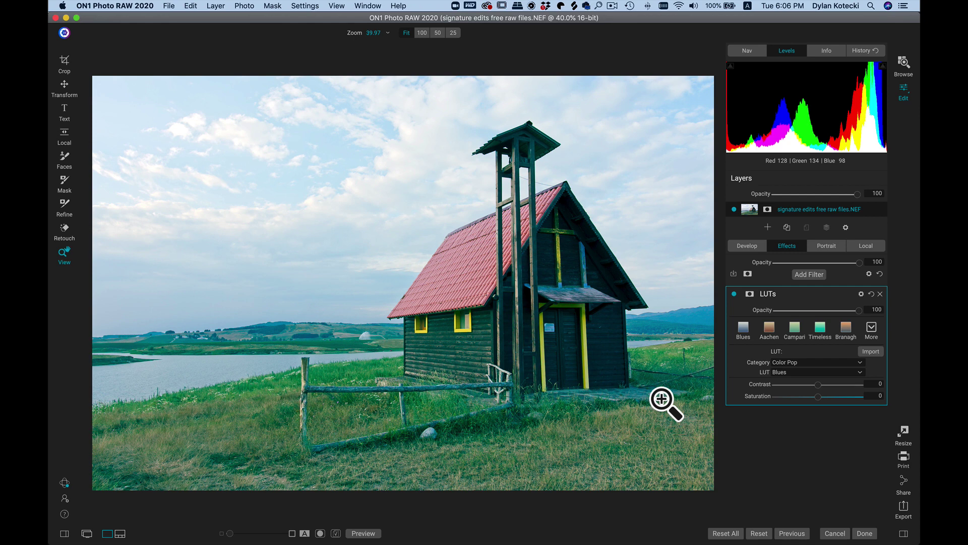
pyautogui.click(871, 331)
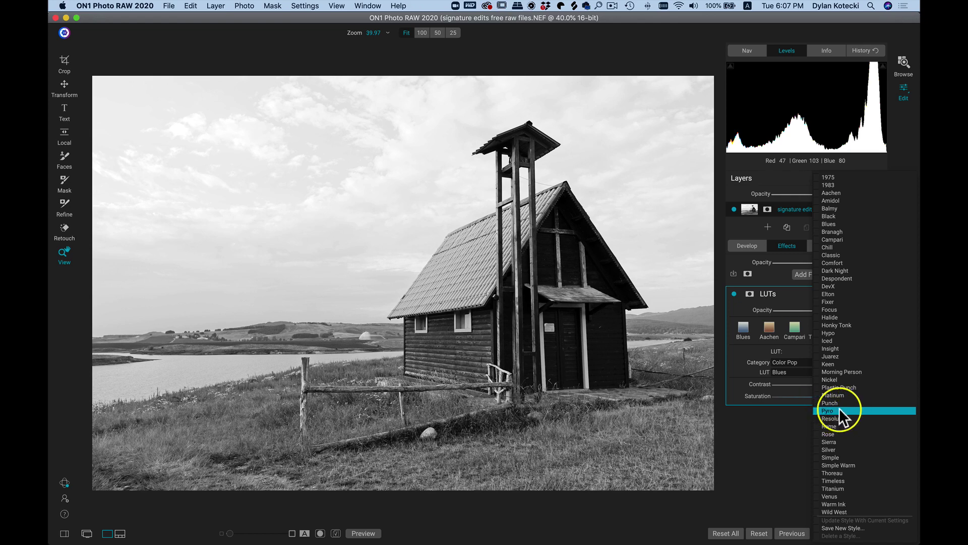
pyautogui.click(831, 410)
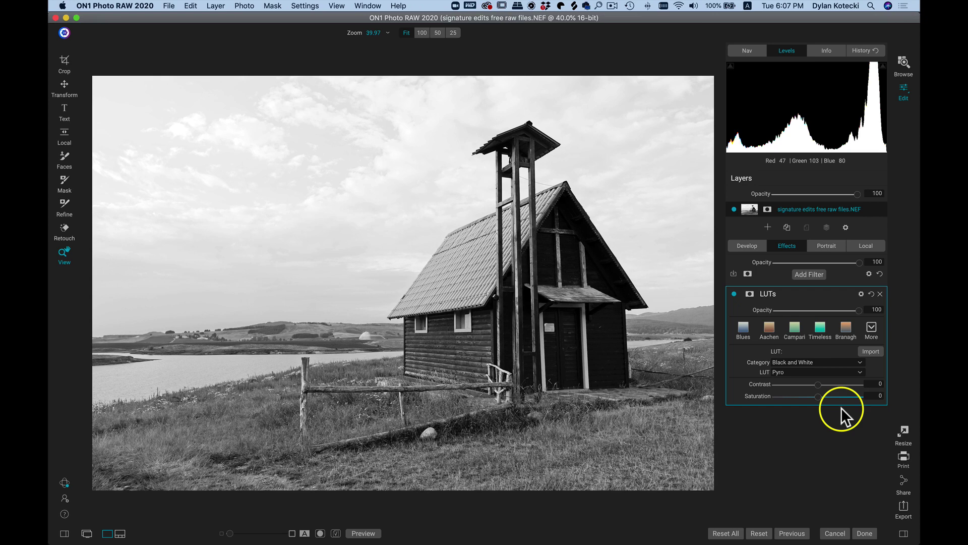
pyautogui.press('super+p')
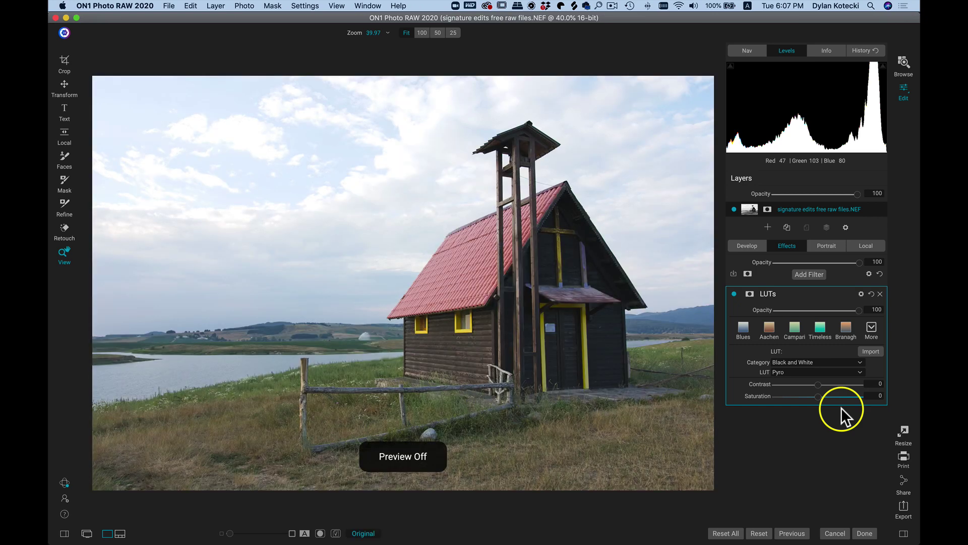
pyautogui.press('super+p')
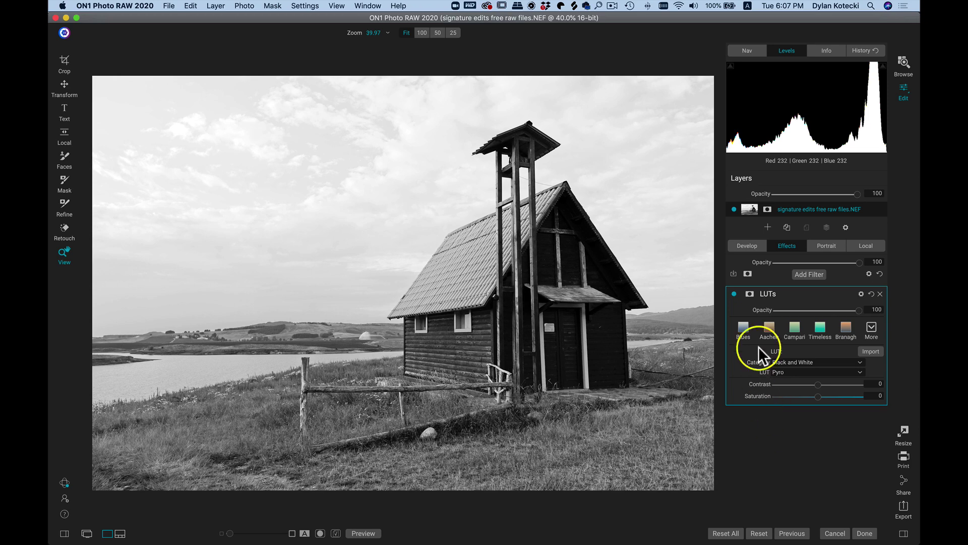
# Step: Start saving the current settings as a preset and name it Black and white Landscape
pyautogui.click(734, 273)
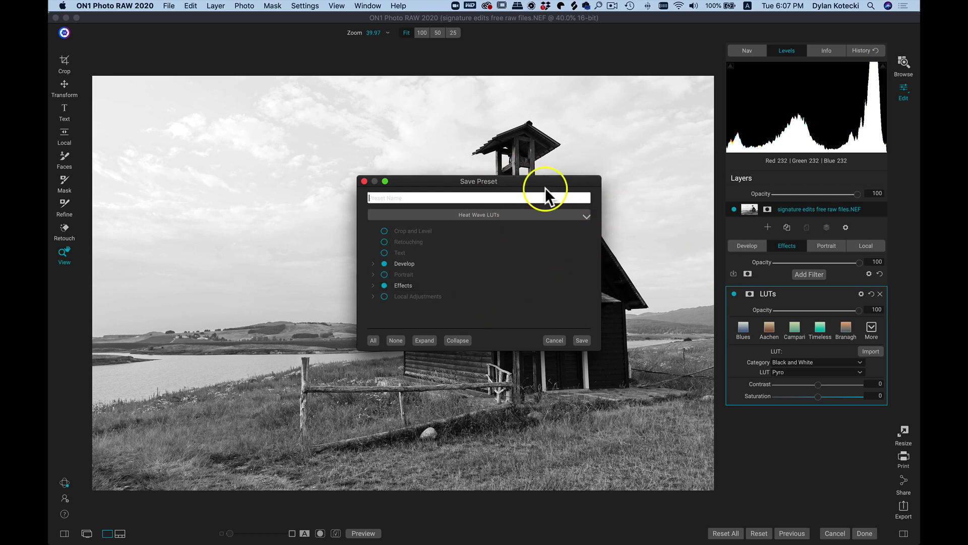
pyautogui.click(555, 340)
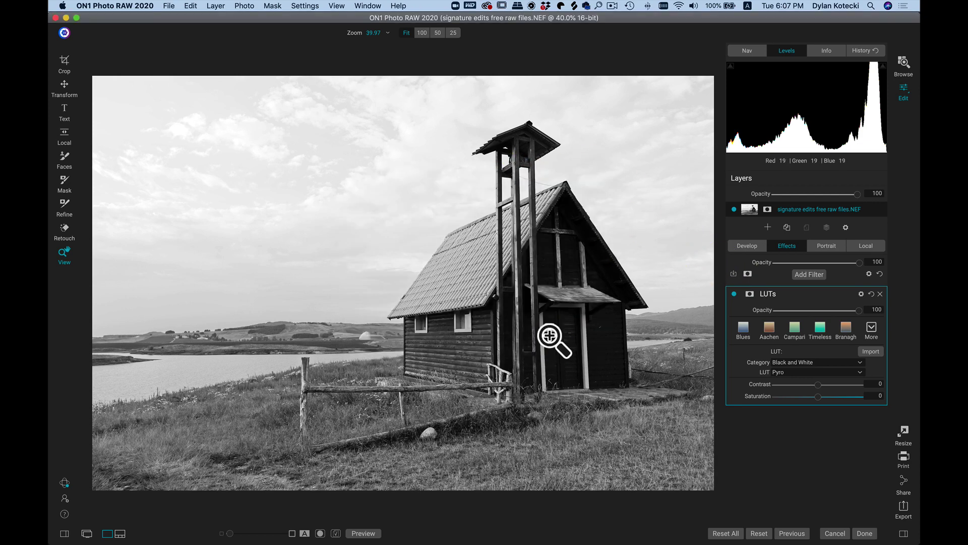
pyautogui.click(305, 6)
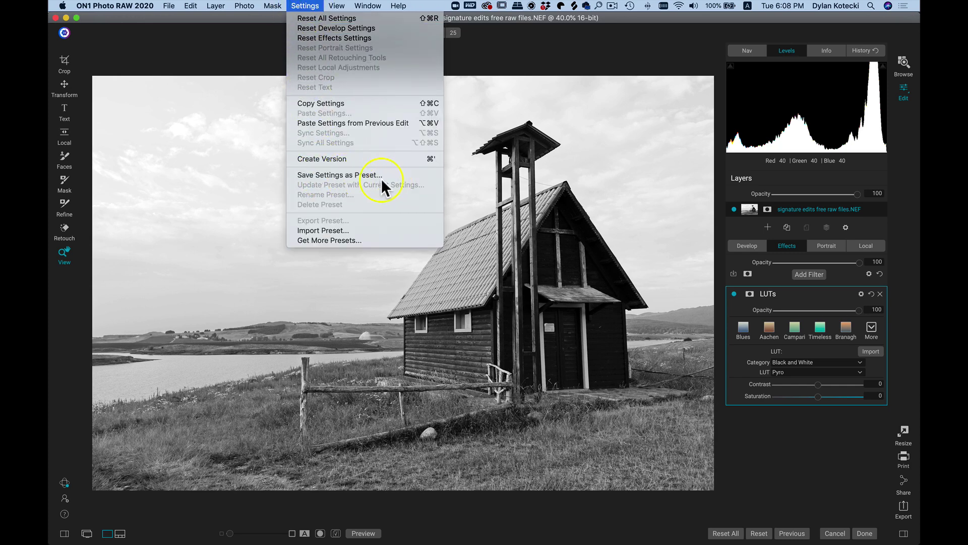
pyautogui.click(366, 173)
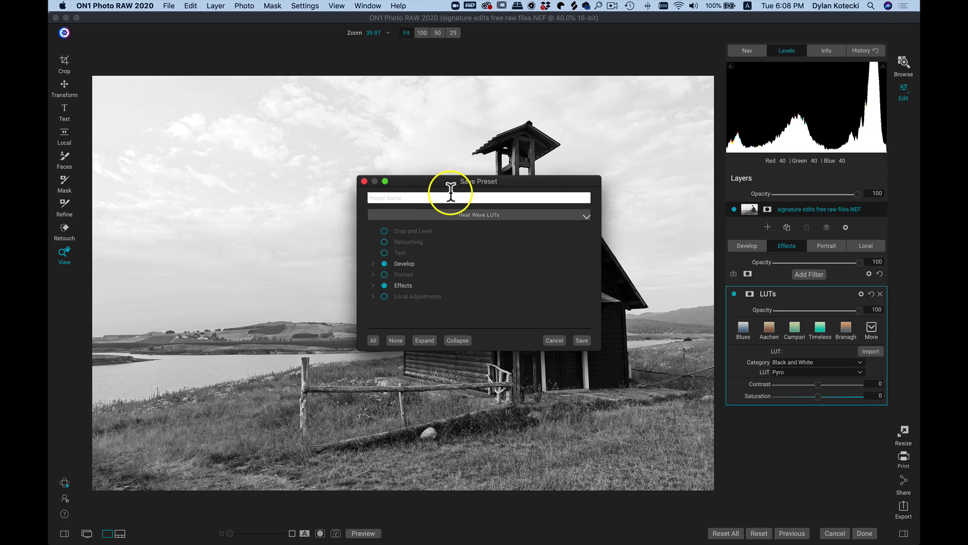
pyautogui.write('Black and white Landscape')
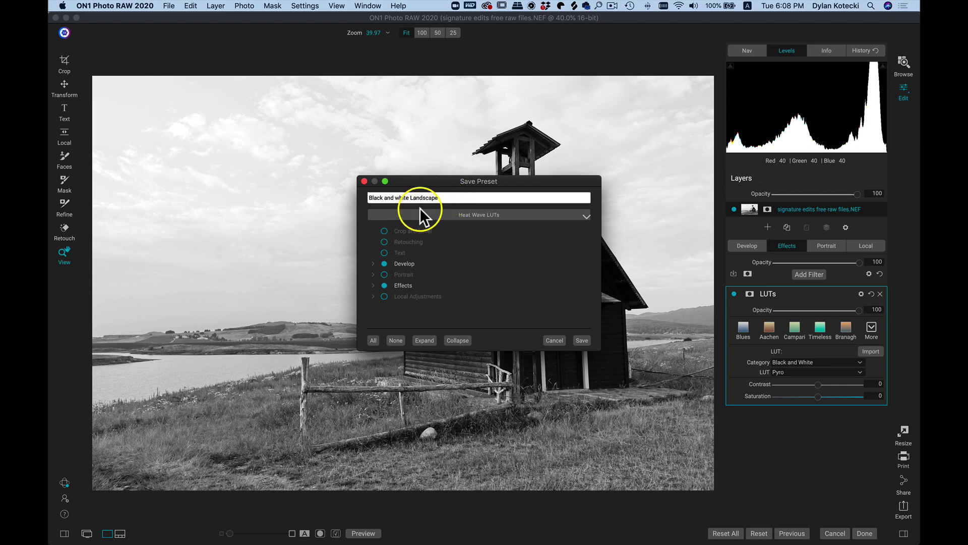
# Step: Create a new category named Fave Landscape Presets for the preset being saved
pyautogui.click(474, 214)
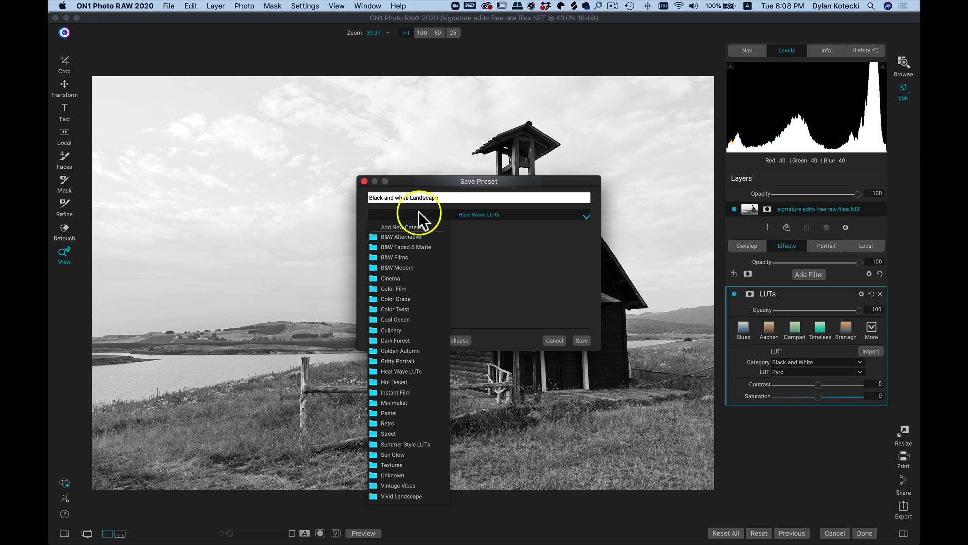
pyautogui.click(400, 226)
pyautogui.write('Fave Landscape Presets')
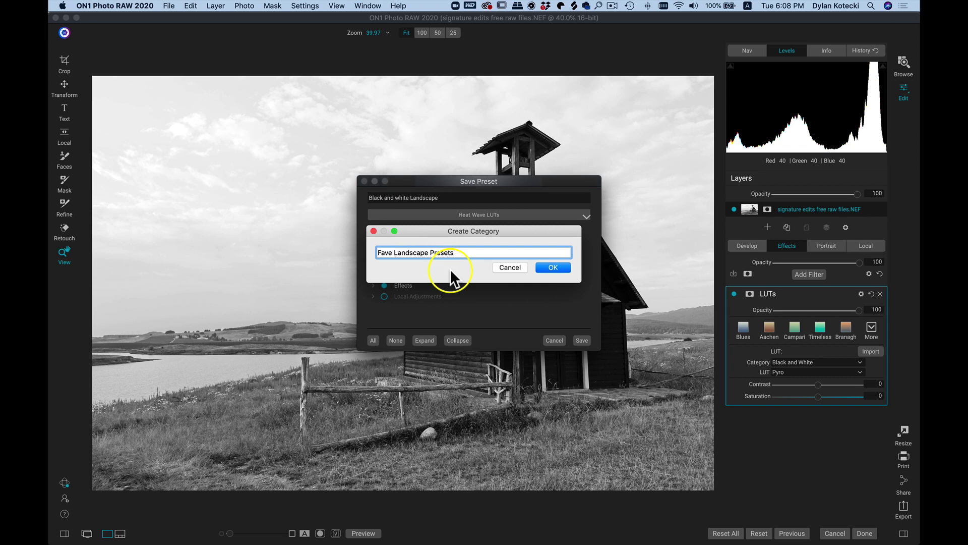
pyautogui.press('Return')
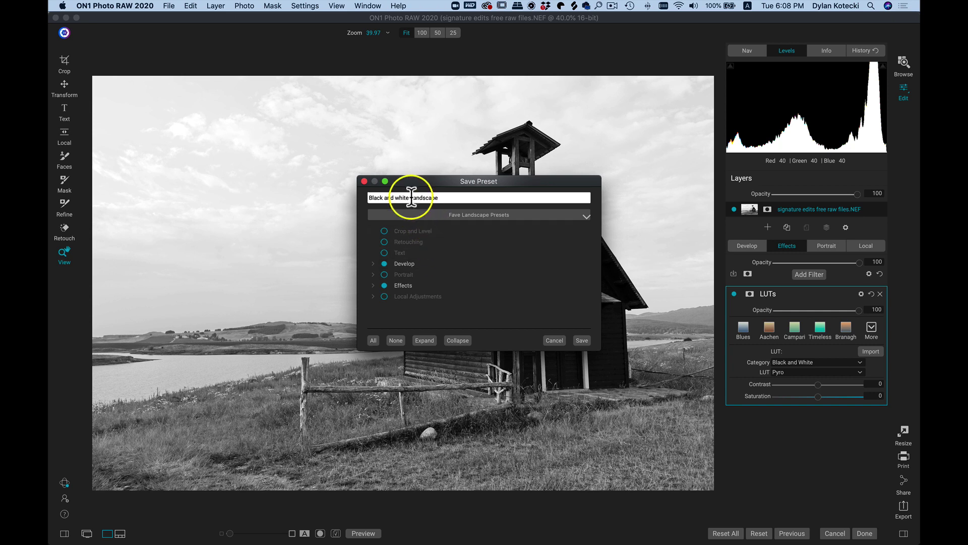
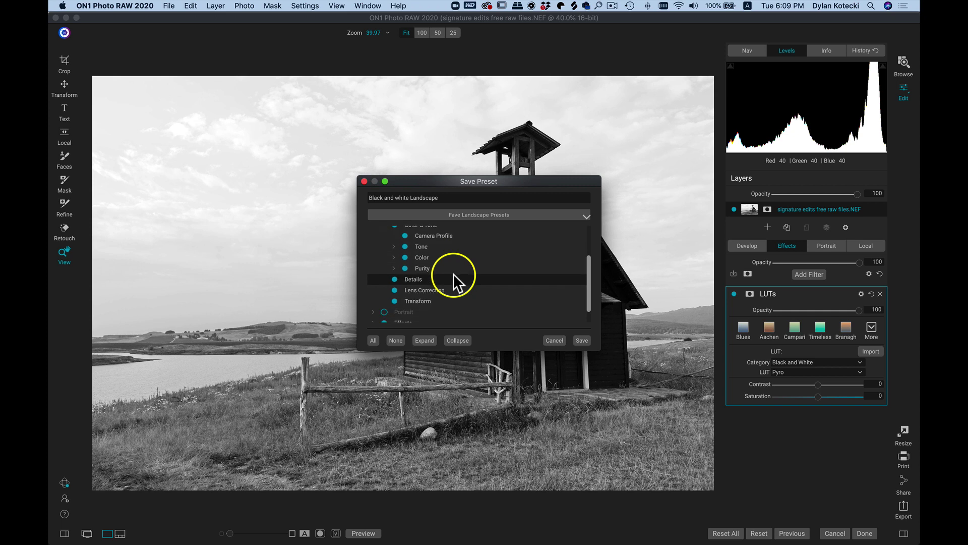
# Step: Limit the Develop settings stored in the preset to Auto Tone only
pyautogui.click(393, 266)
pyautogui.scroll(-5, 444, 272)
pyautogui.scroll(6, 444, 272)
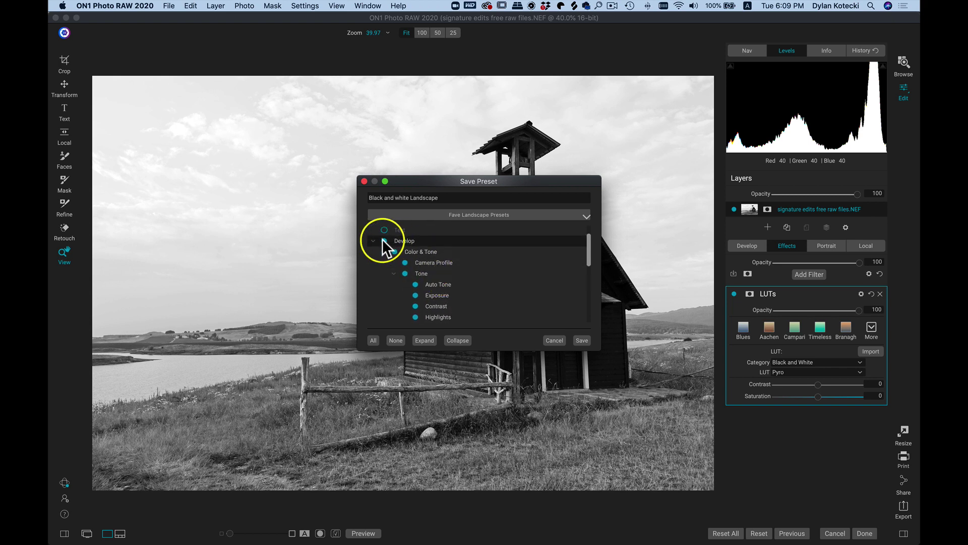
pyautogui.click(384, 240)
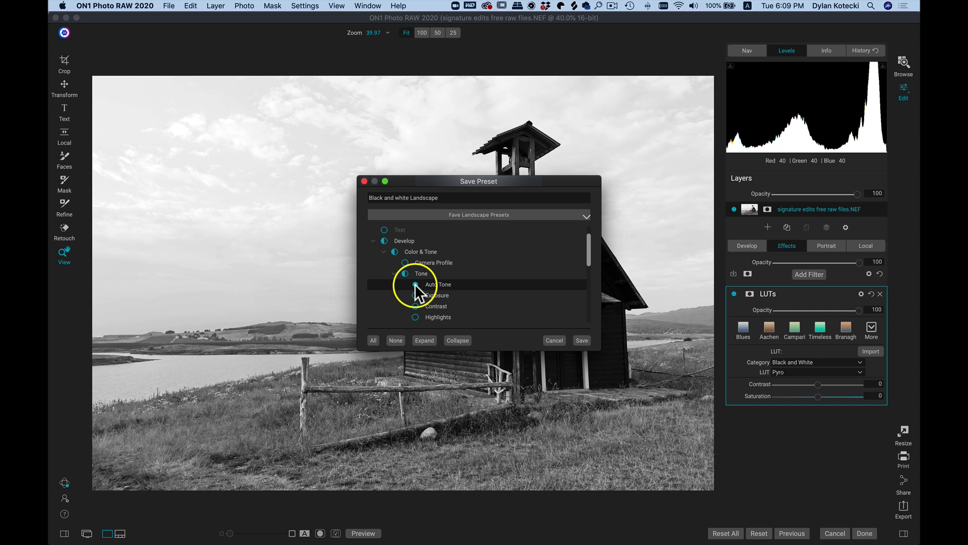
pyautogui.scroll(-5, 434, 275)
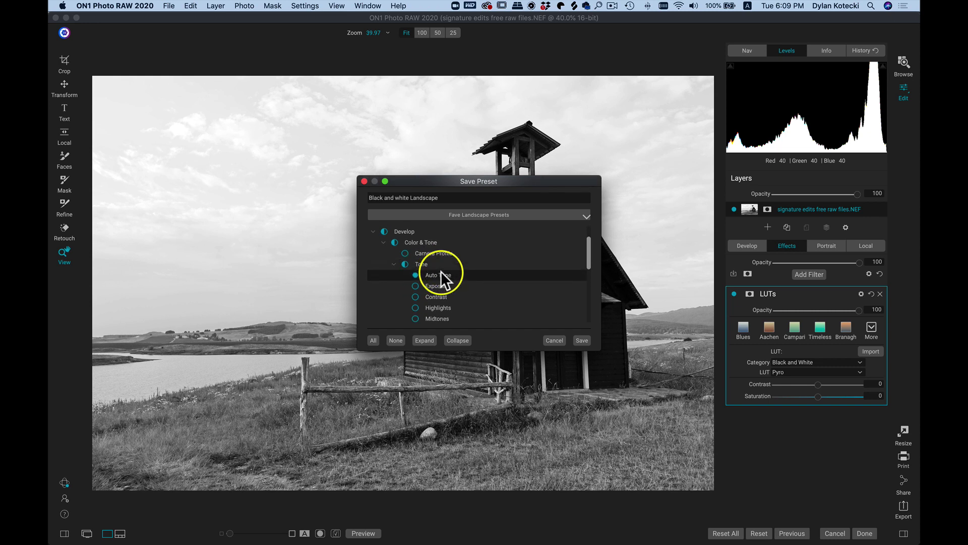
pyautogui.scroll(-3, 440, 270)
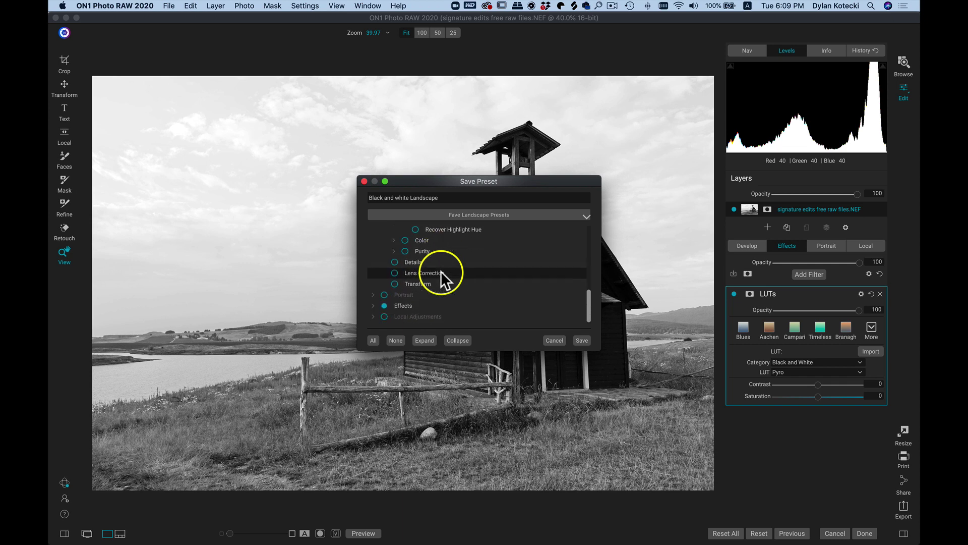
# Step: Check the Apply Masks option under the preset's Effects settings and save the preset
pyautogui.click(373, 306)
pyautogui.scroll(-1, 399, 298)
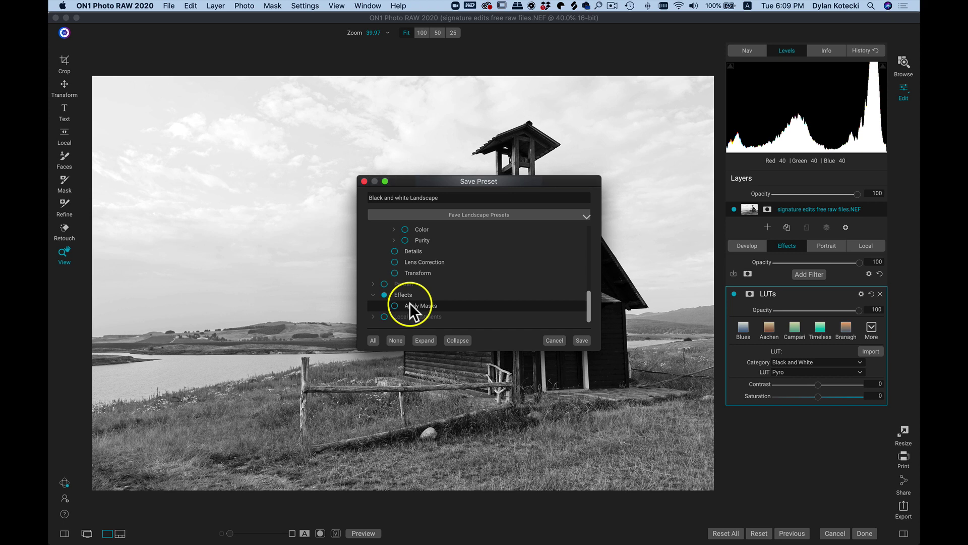
pyautogui.scroll(10, 409, 303)
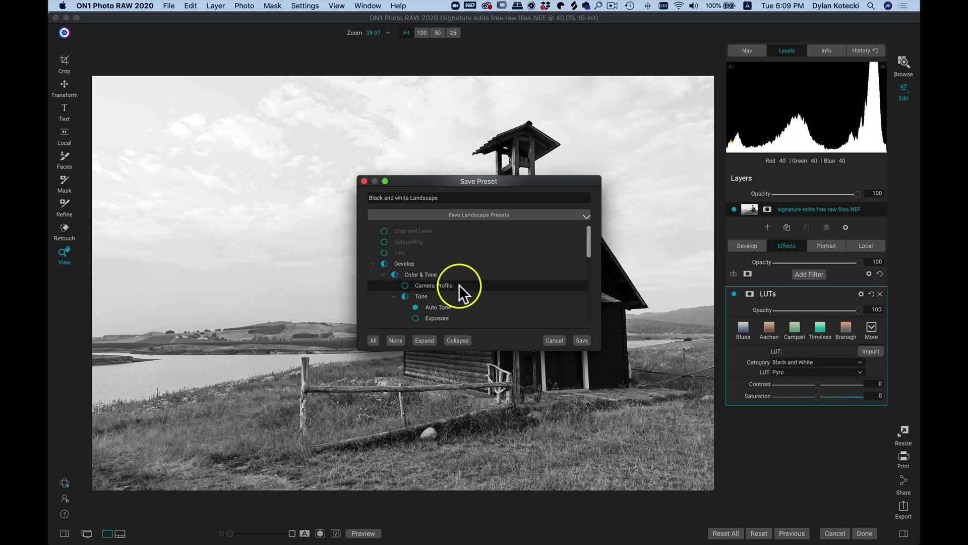
pyautogui.click(582, 340)
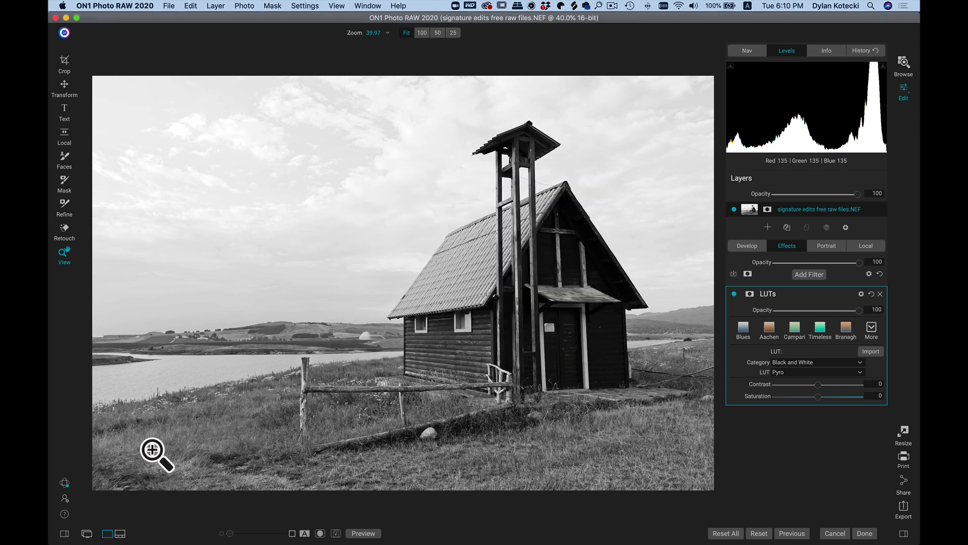
# Step: Show the preset browser and open the Fave Landscape Presets category to view the saved preset
pyautogui.click(64, 533)
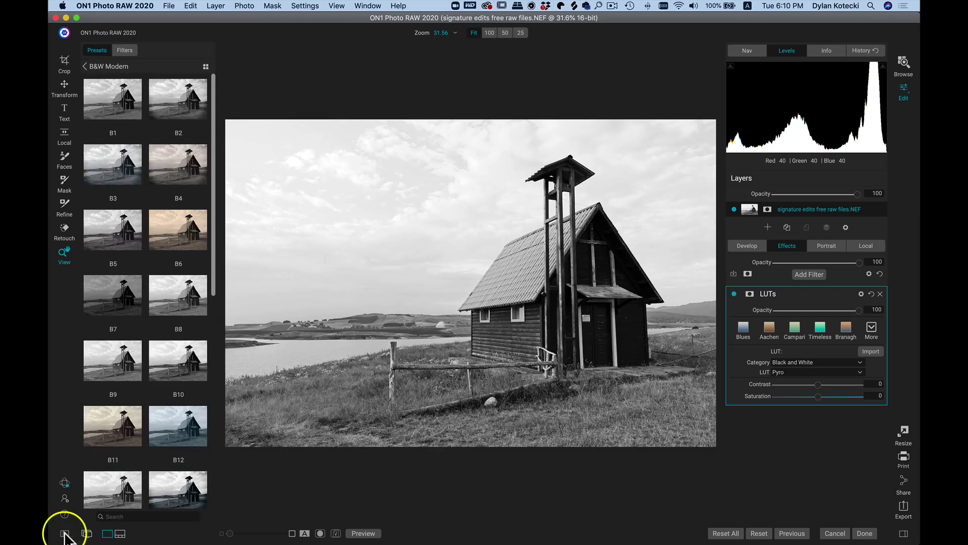
pyautogui.click(84, 66)
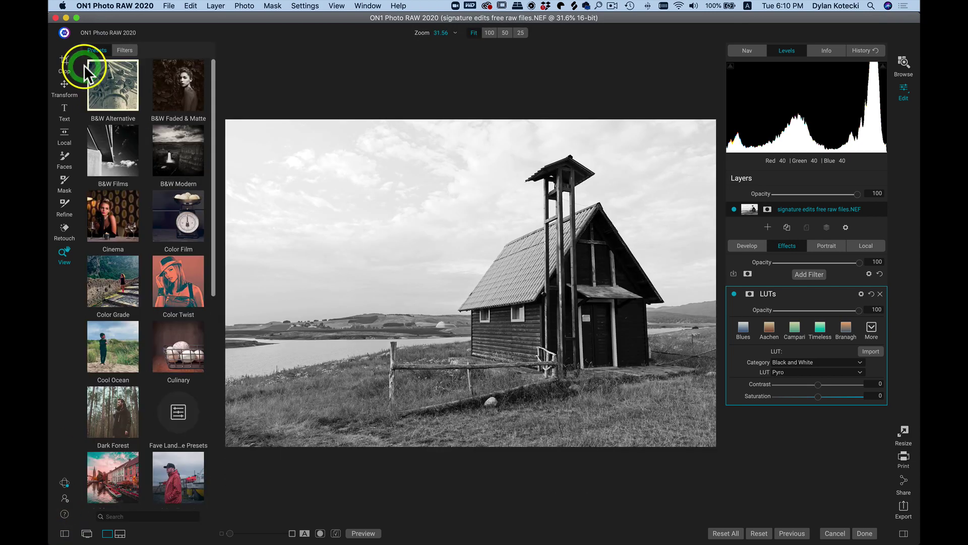
pyautogui.scroll(-4, 146, 153)
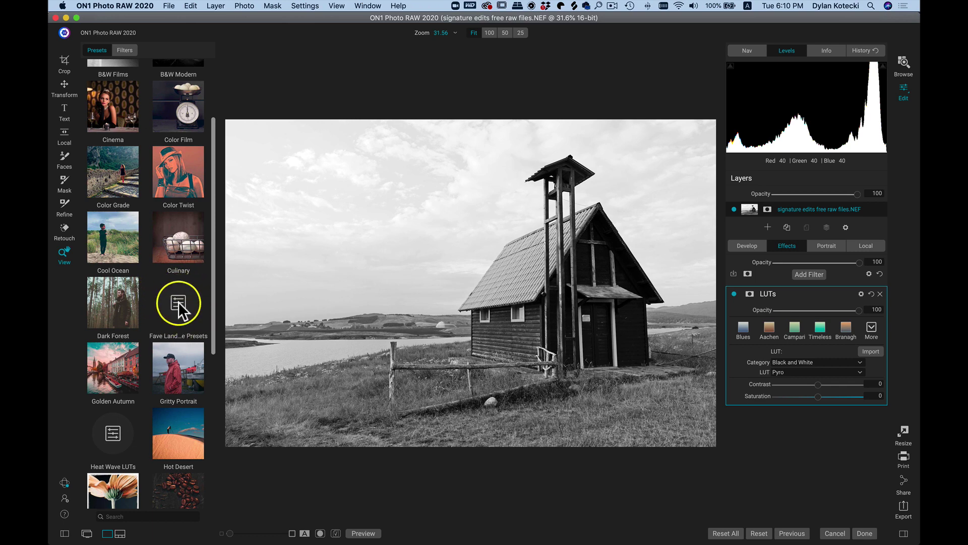
pyautogui.click(177, 302)
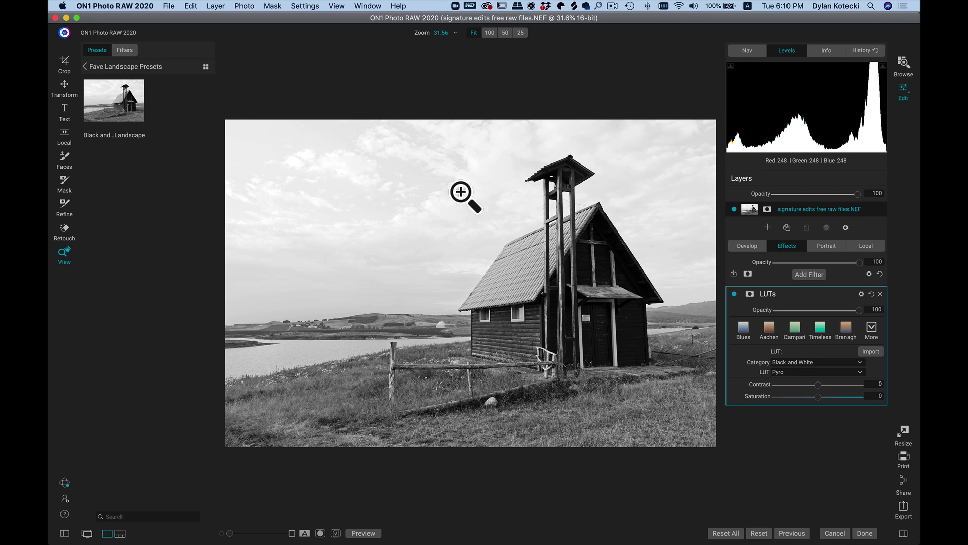
# Step: Darken the sky with a local adjustment using a Linear Bottom gradient, placed at the horizon and moved up into the sky
pyautogui.click(861, 246)
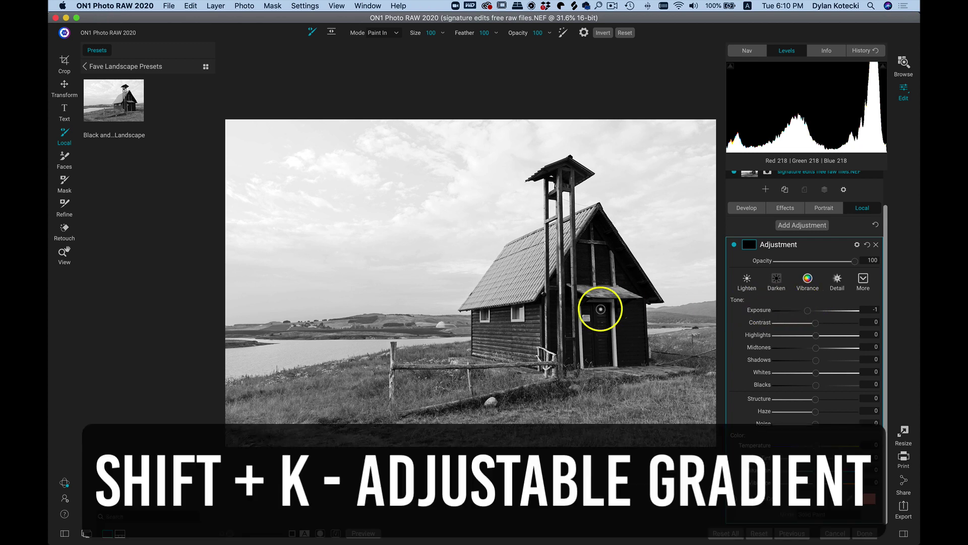
pyautogui.hotkey('shift', 'k')
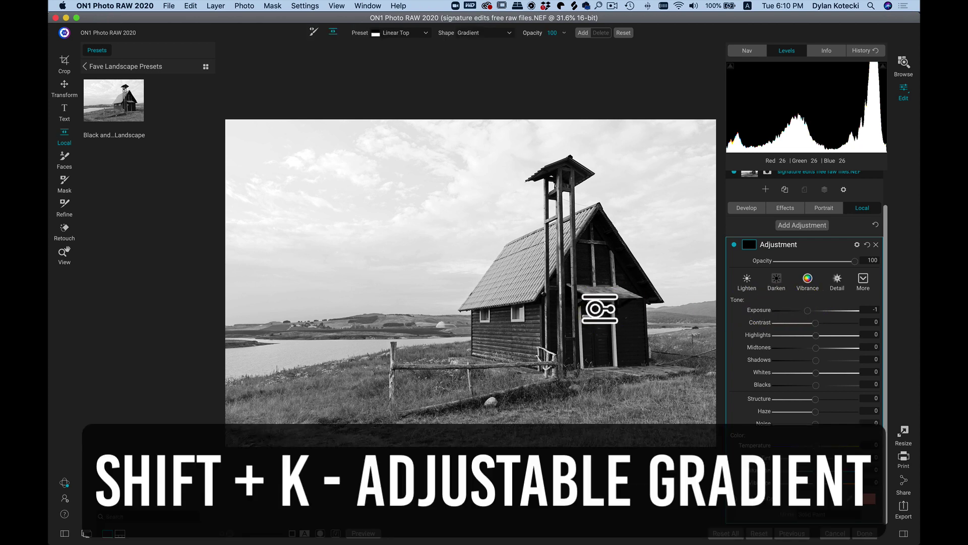
pyautogui.click(411, 33)
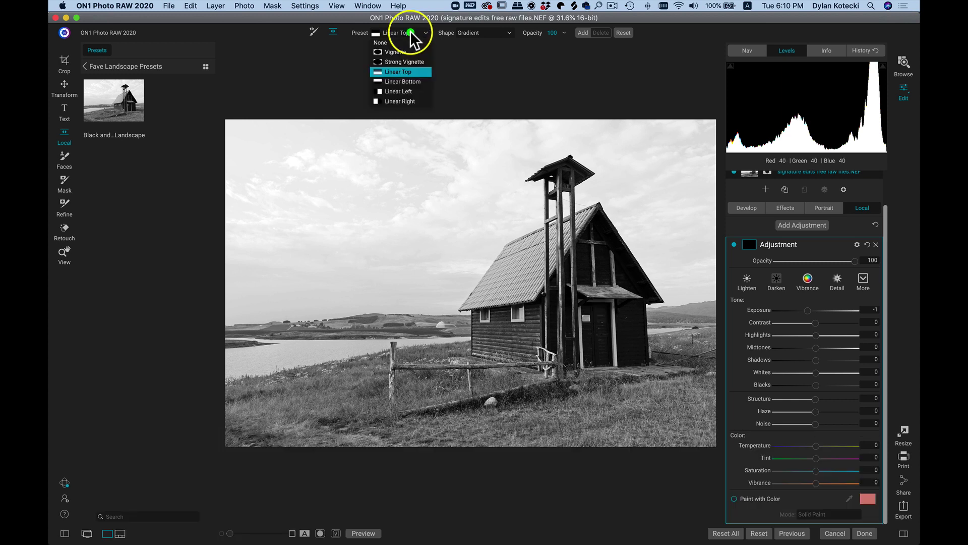
pyautogui.click(397, 83)
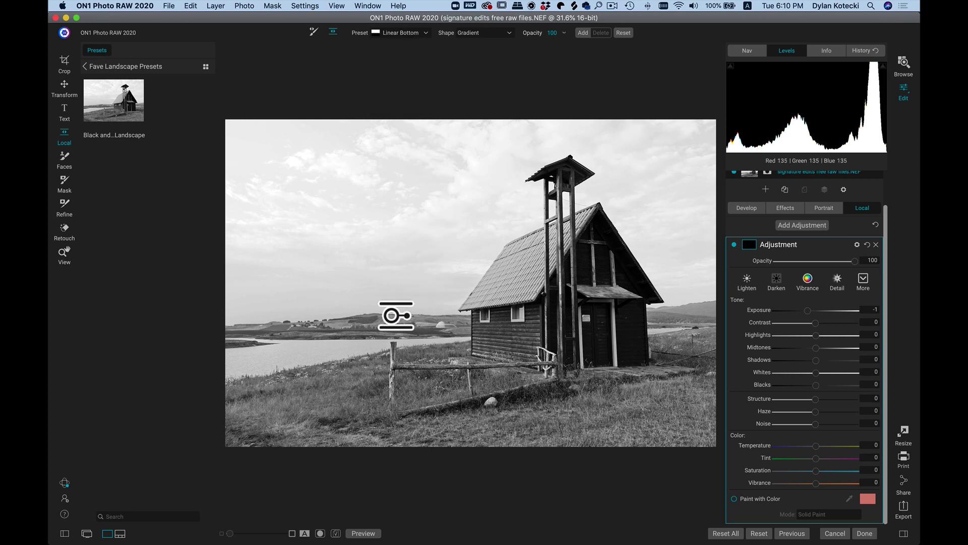
pyautogui.click(399, 313)
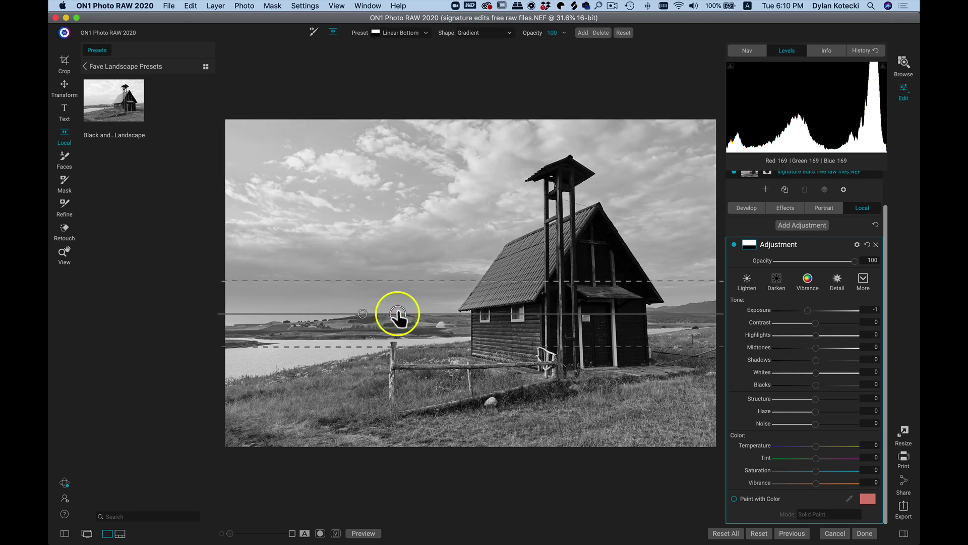
pyautogui.moveTo(399, 313); pyautogui.dragTo(400, 234)
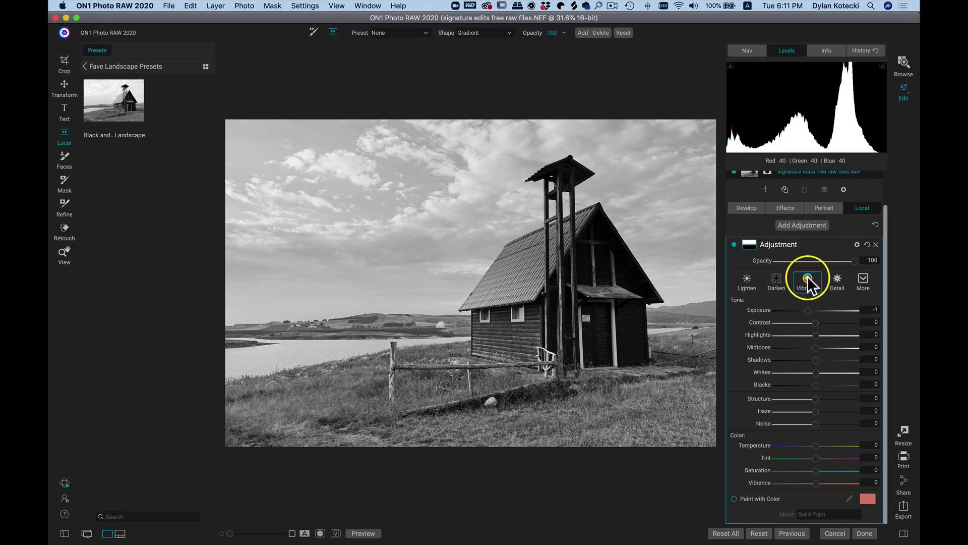
# Step: Turn the sky adjustment off and back on to compare the photo with and without the darkening
pyautogui.click(734, 244)
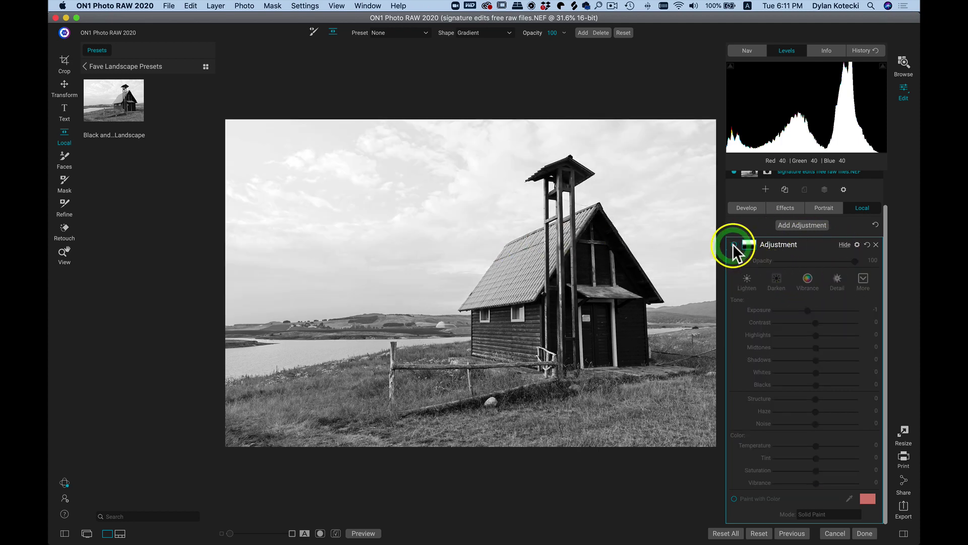
pyautogui.click(733, 244)
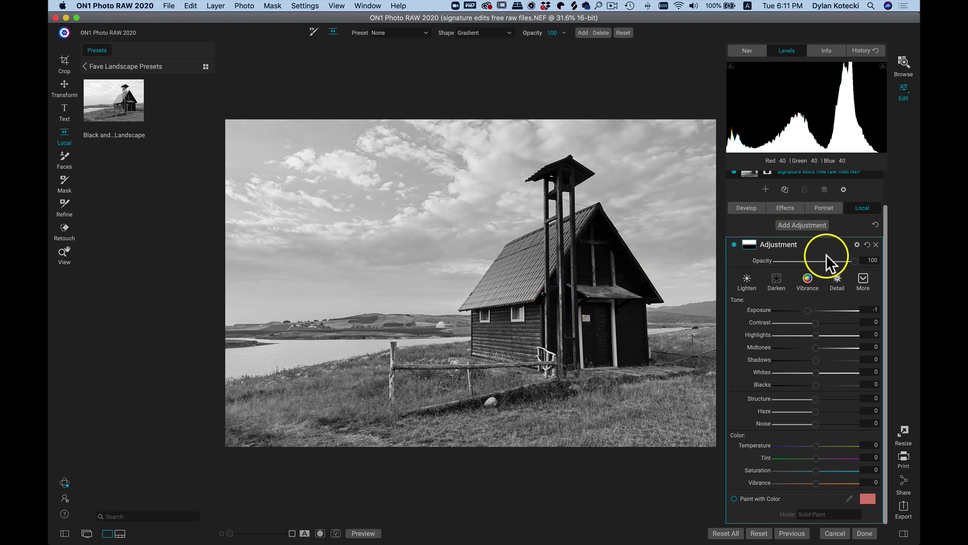
# Step: In the sky adjustment's blending options, set the protection for Shadows to 64 and Skin to 61
pyautogui.click(857, 244)
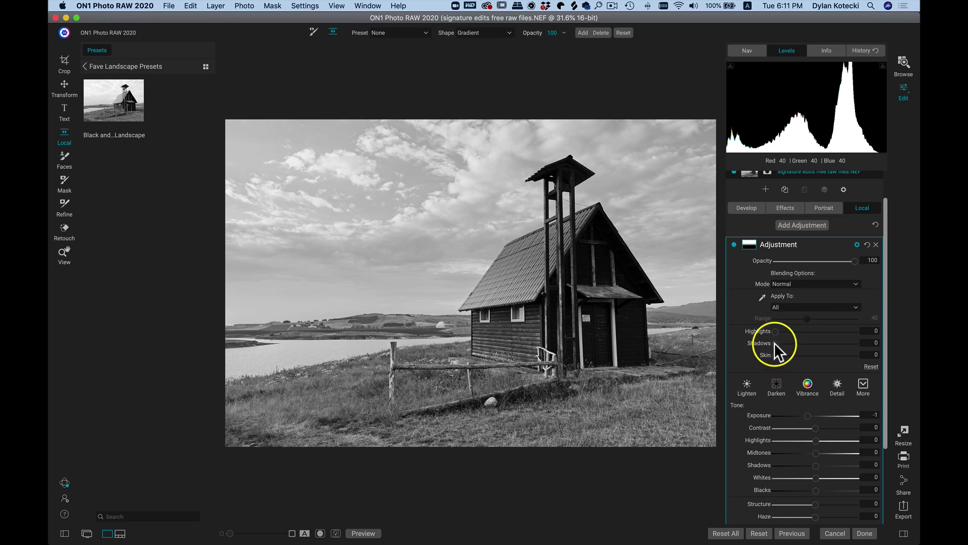
pyautogui.click(871, 341)
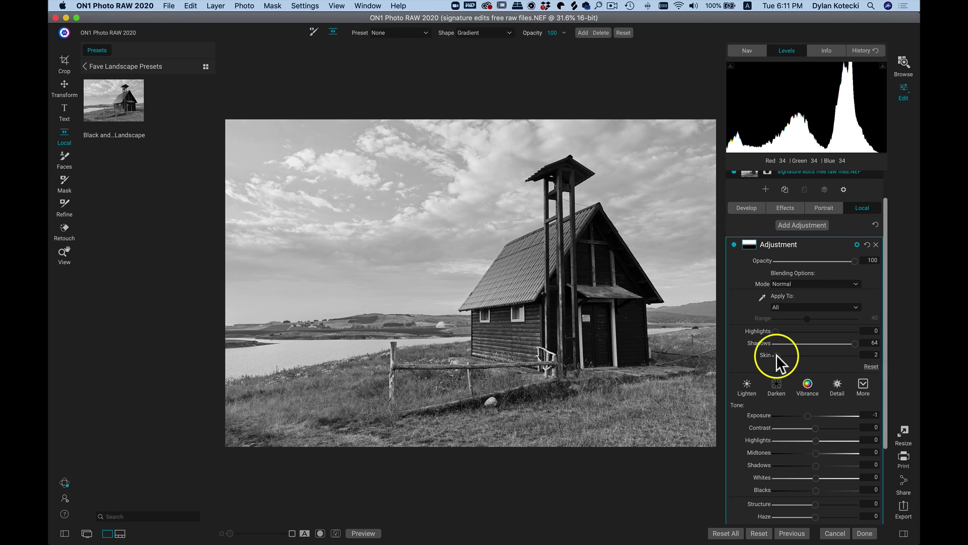
pyautogui.moveTo(791, 354); pyautogui.dragTo(821, 350)
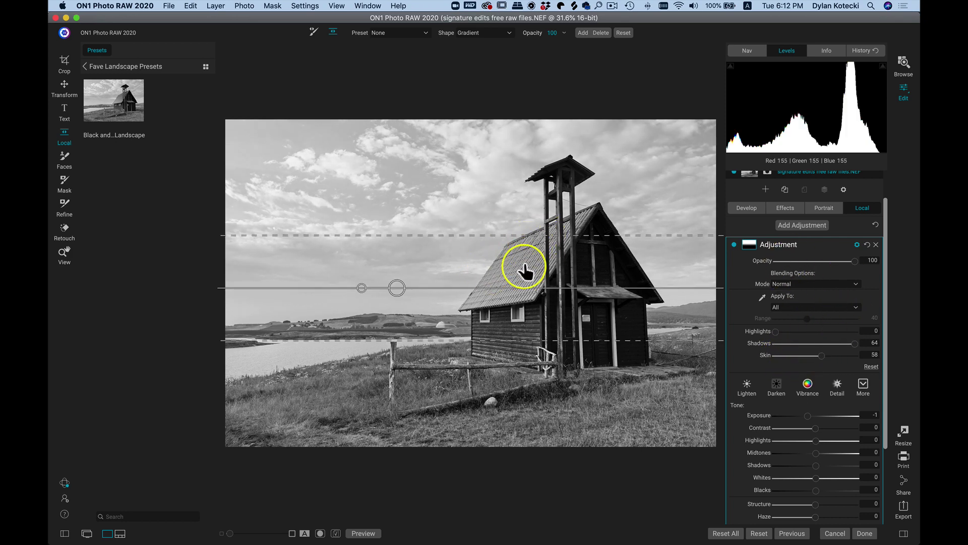
pyautogui.doubleClick(765, 355)
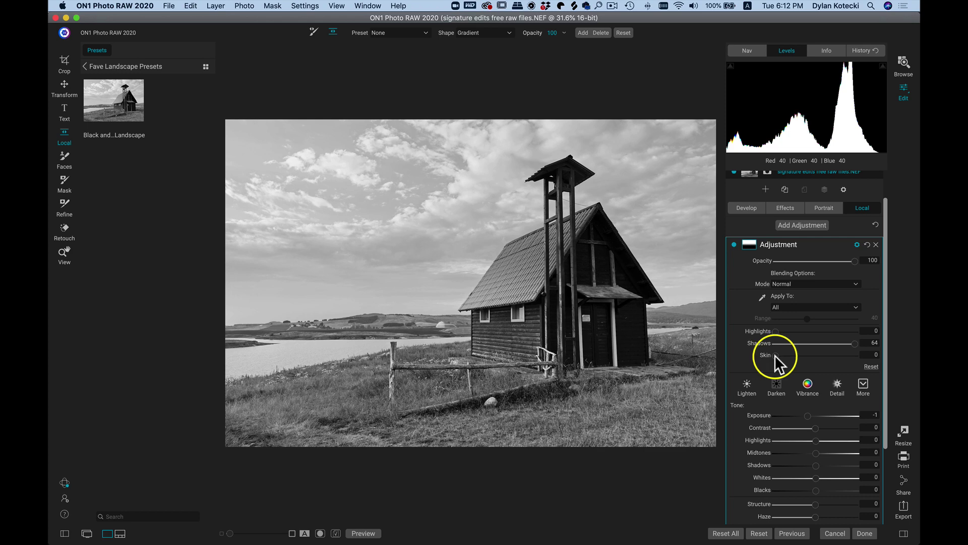
pyautogui.moveTo(818, 353)
pyautogui.mouseDown()
pyautogui.moveTo(831, 356)
pyautogui.moveTo(823, 353)
pyautogui.mouseUp()
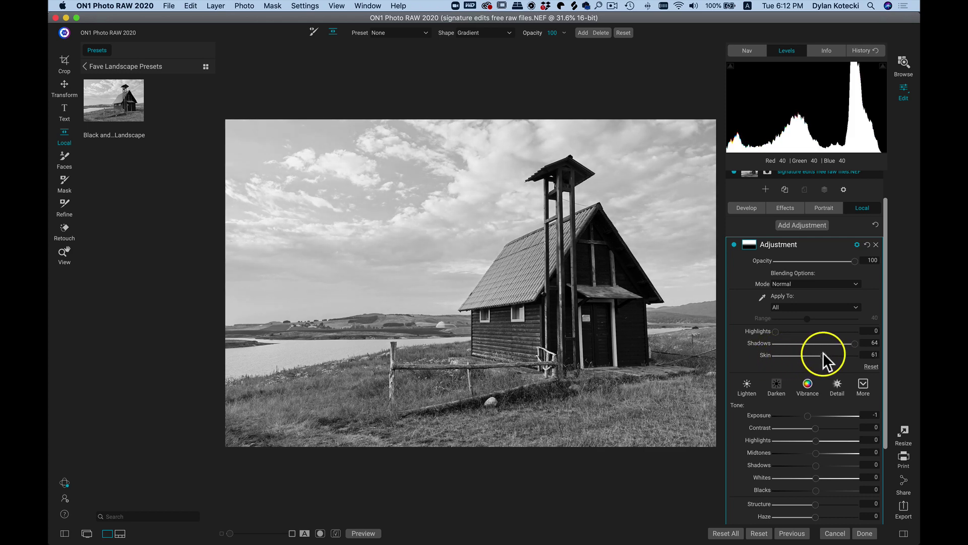
# Step: Compare the church photo with and without the sky adjustment and its shadow and skin protection
pyautogui.click(734, 245)
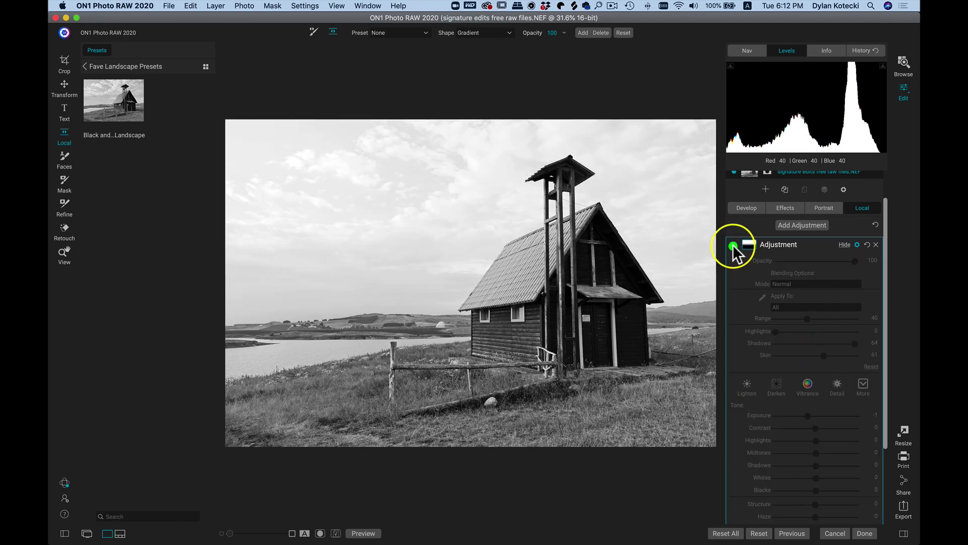
pyautogui.click(734, 244)
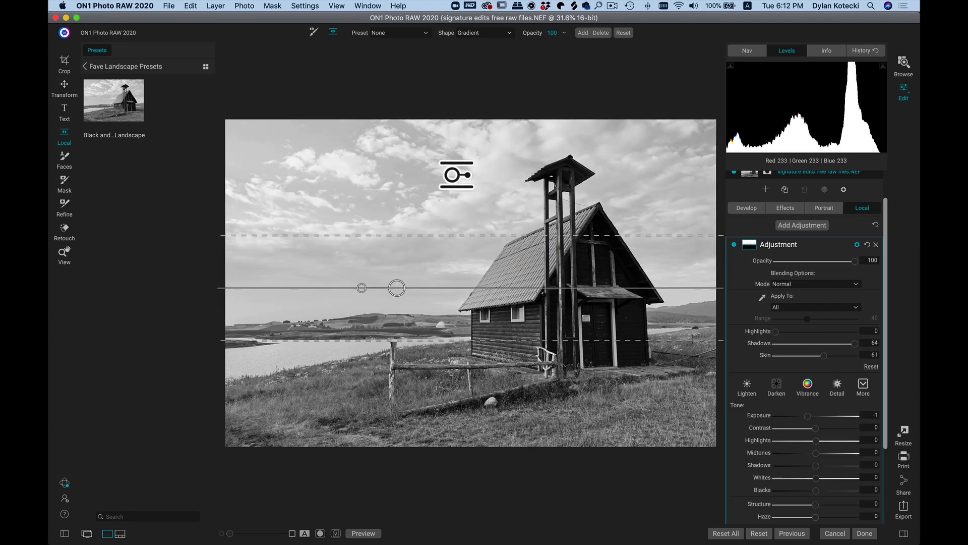
pyautogui.click(873, 354)
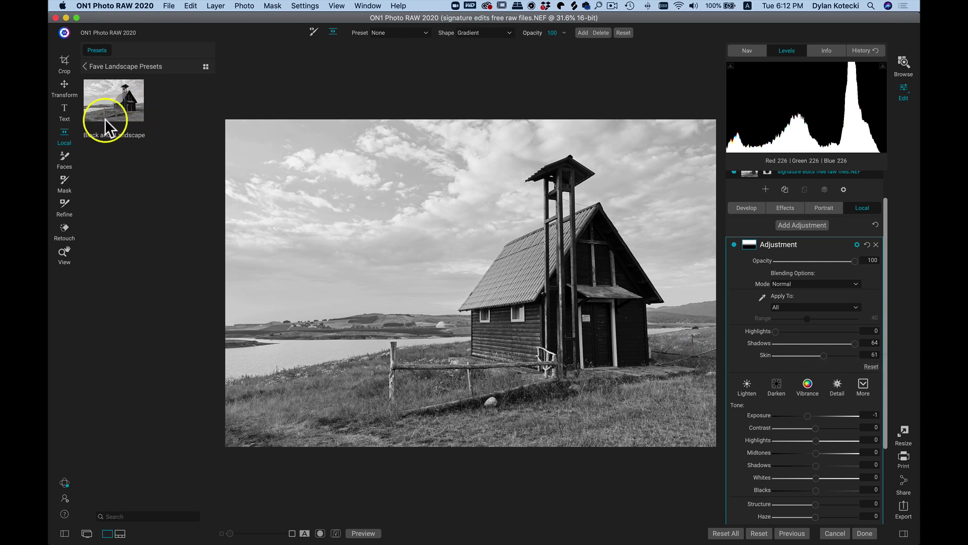
# Step: Update the Black and white Landscape preset with the current settings, including Apply Masks under Local Adjustments
pyautogui.rightClick(107, 96)
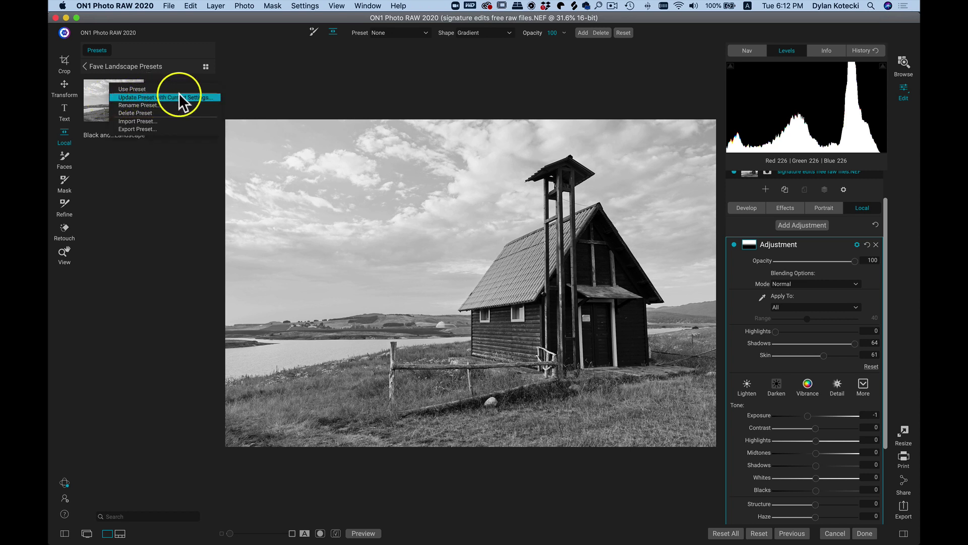
pyautogui.click(163, 97)
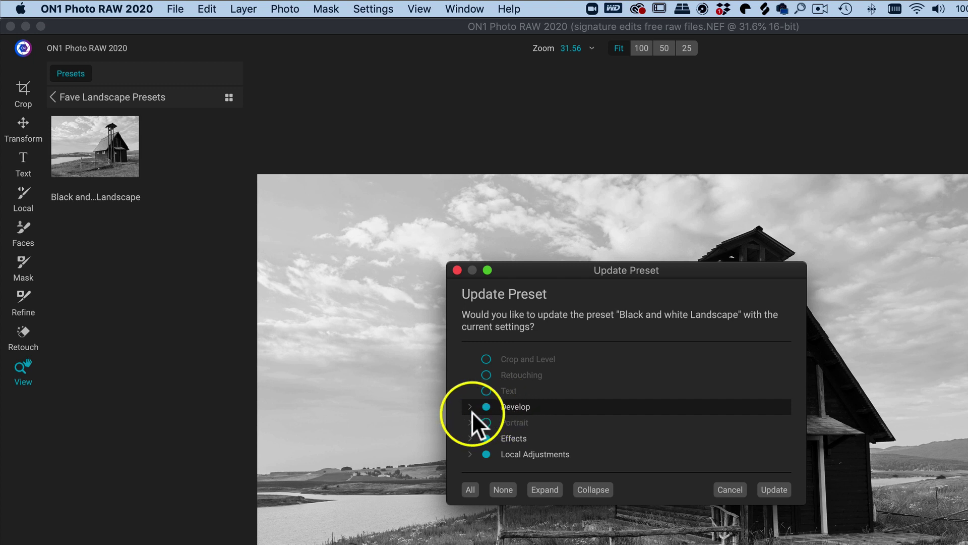
pyautogui.scroll(-1, 534, 420)
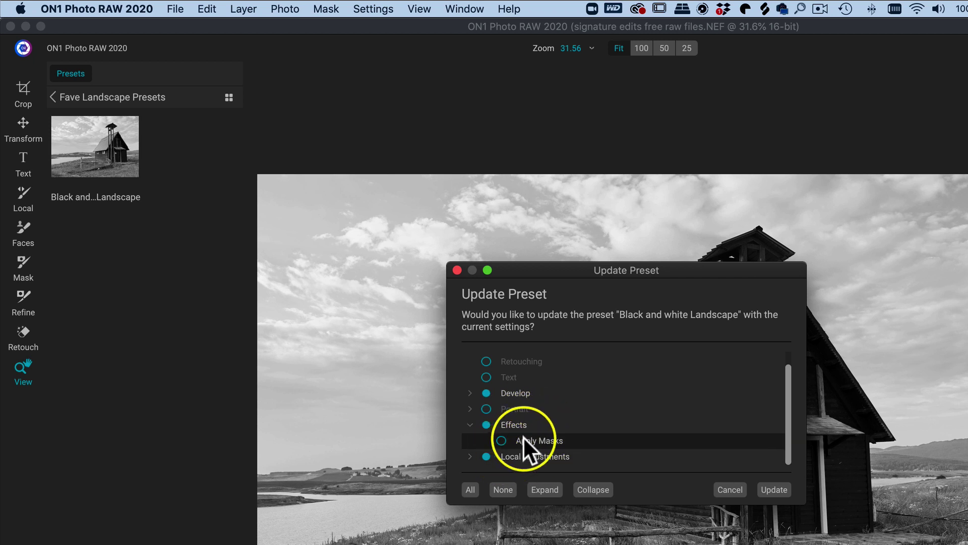
pyautogui.click(470, 424)
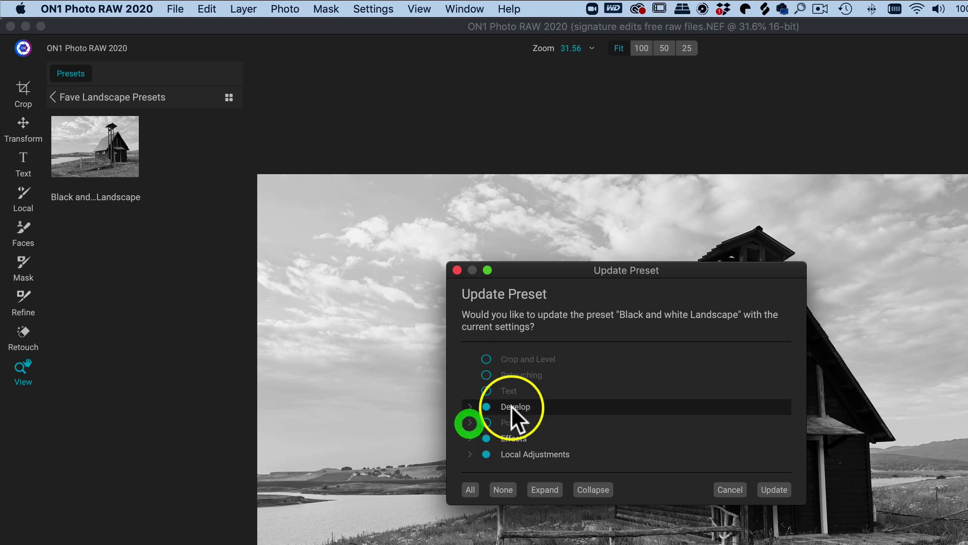
pyautogui.click(468, 453)
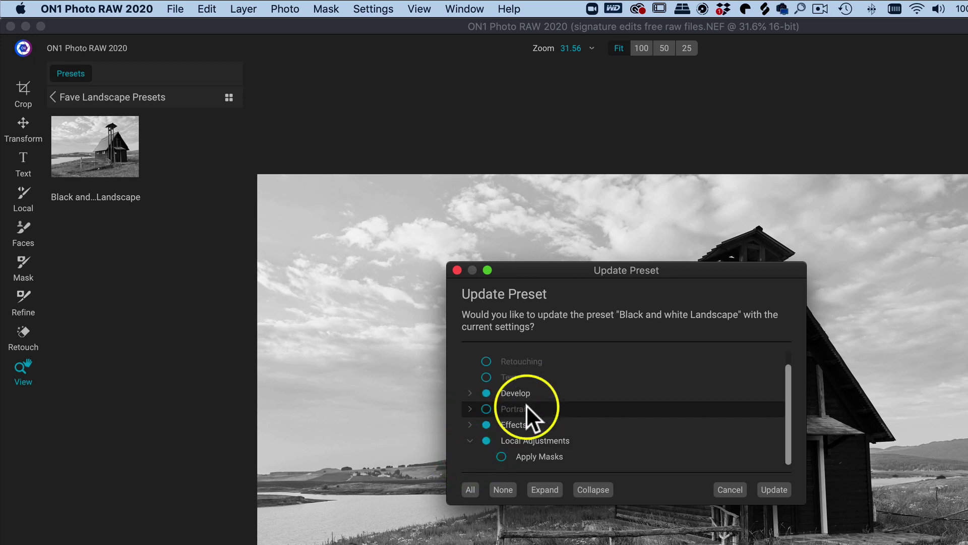
pyautogui.click(500, 456)
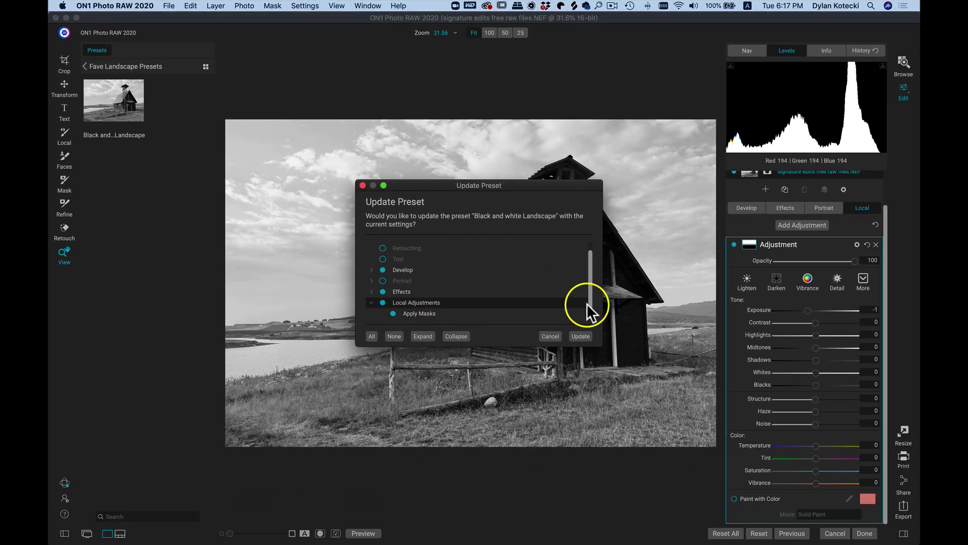
pyautogui.click(580, 337)
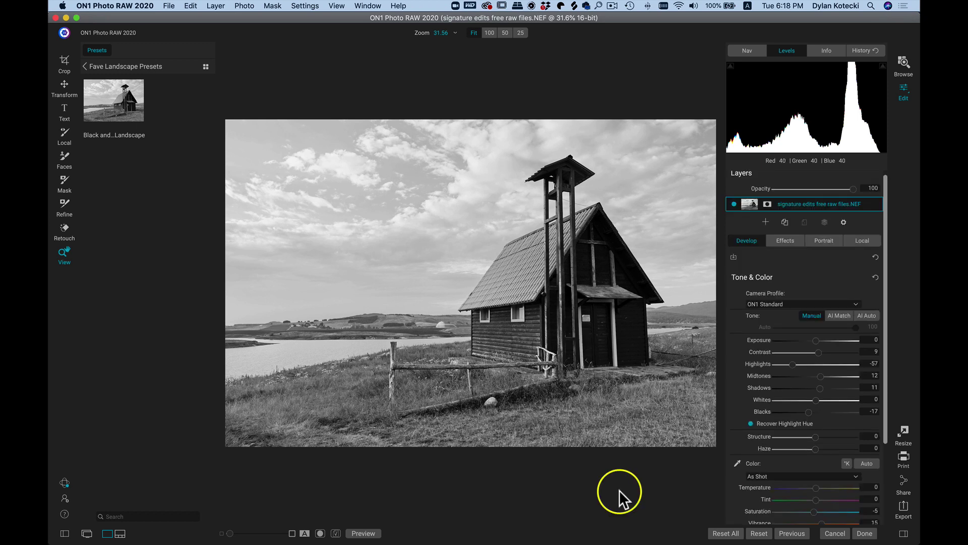
# Step: Show the filmstrip, open 932.dng, and apply the Black and white Landscape preset to it
pyautogui.press('super+shift+f')
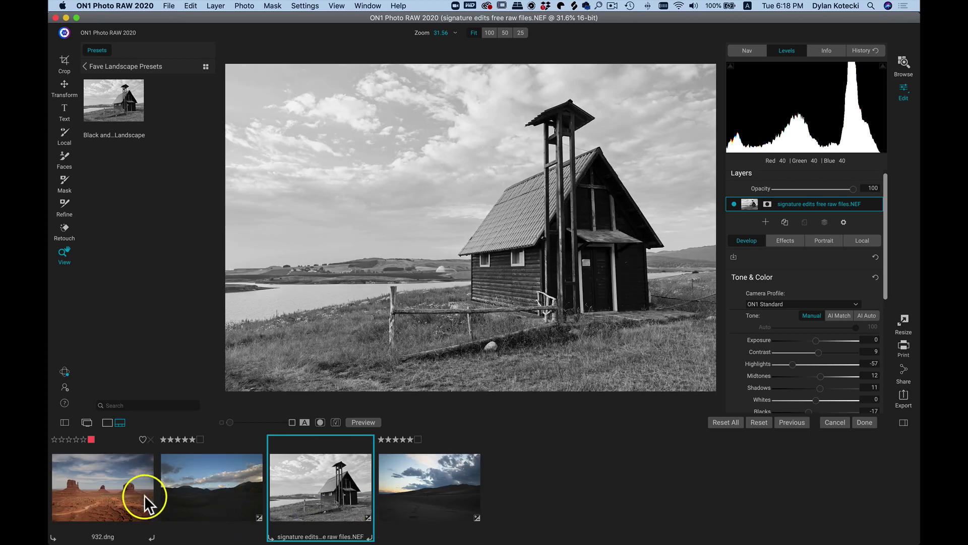
pyautogui.click(111, 488)
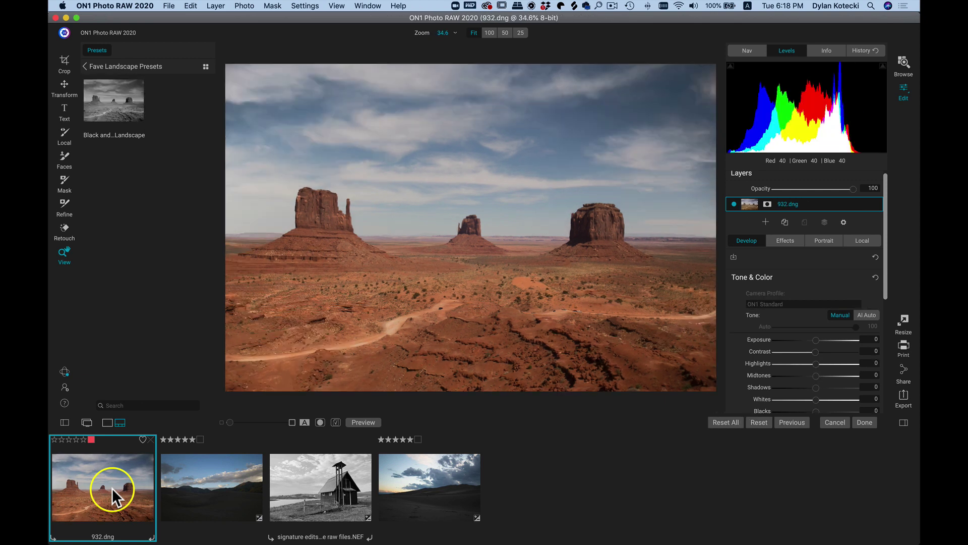
pyautogui.click(107, 98)
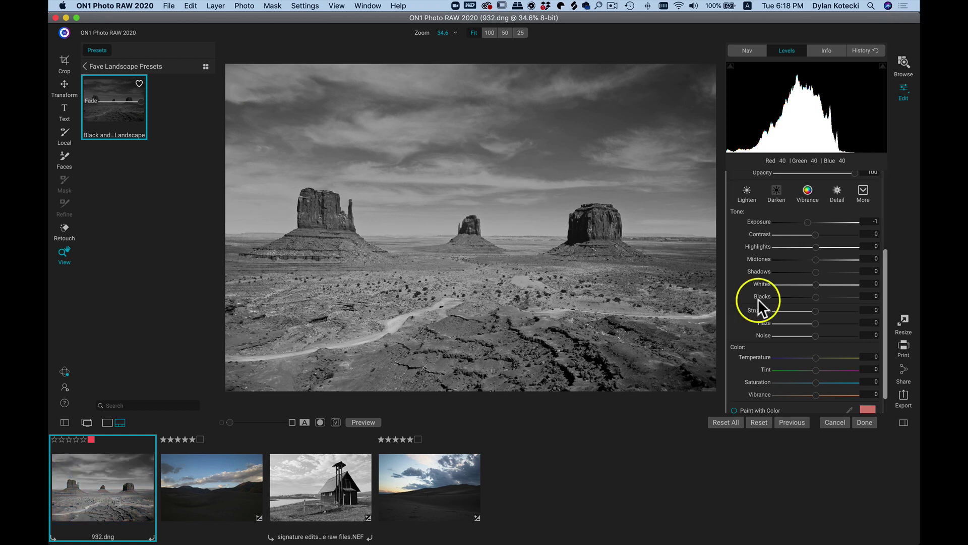
# Step: Open the mask options of the local adjustment on 932.dng, display its gradient mask, and return to the photo
pyautogui.scroll(3, 802, 302)
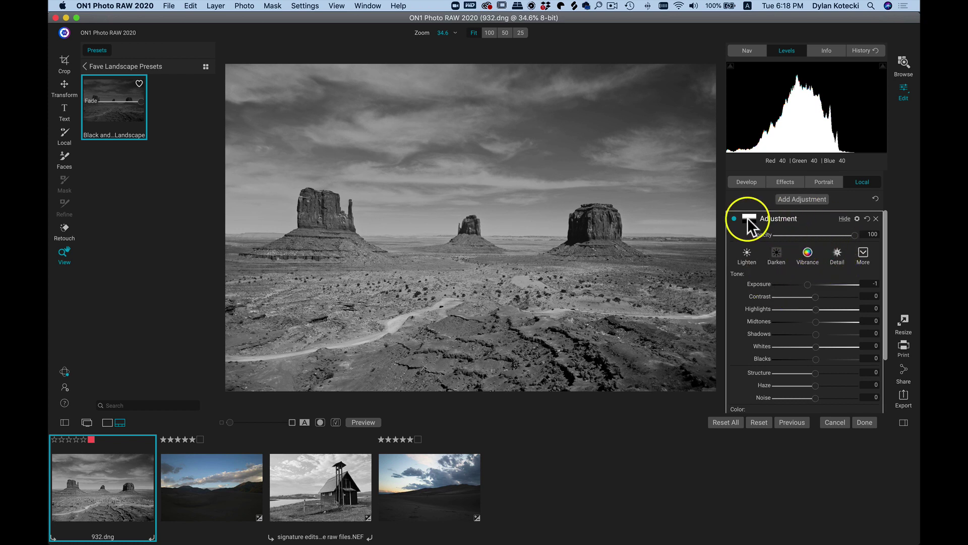
pyautogui.click(748, 221)
pyautogui.scroll(-3, 749, 218)
pyautogui.scroll(5, 782, 259)
pyautogui.click(824, 302)
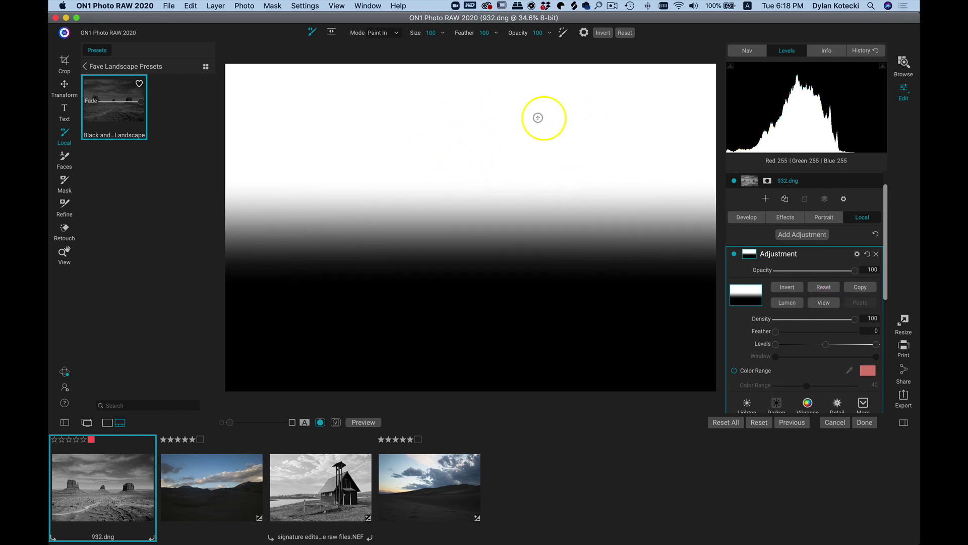
pyautogui.click(821, 301)
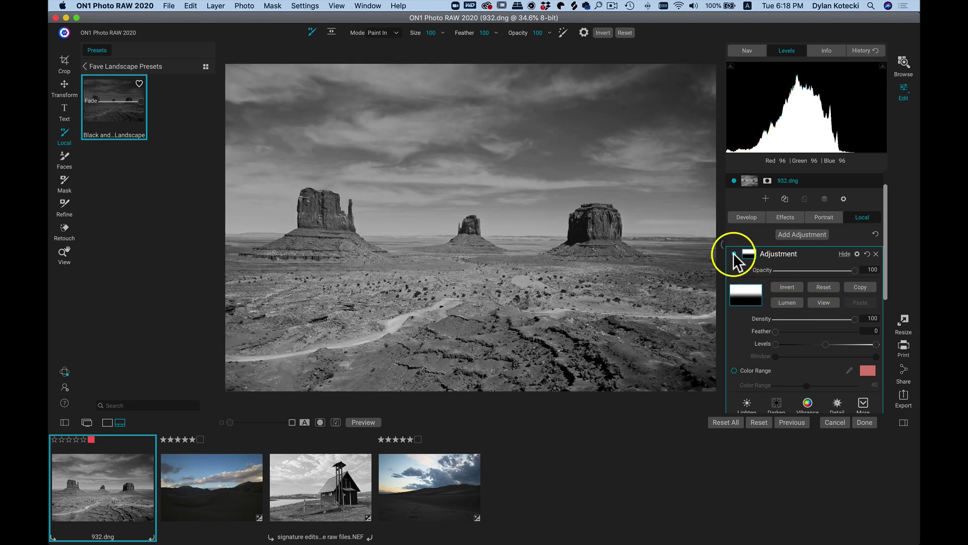
# Step: Switch the local adjustment on 932.dng off and on repeatedly to compare its effect on the sky
pyautogui.click(733, 253)
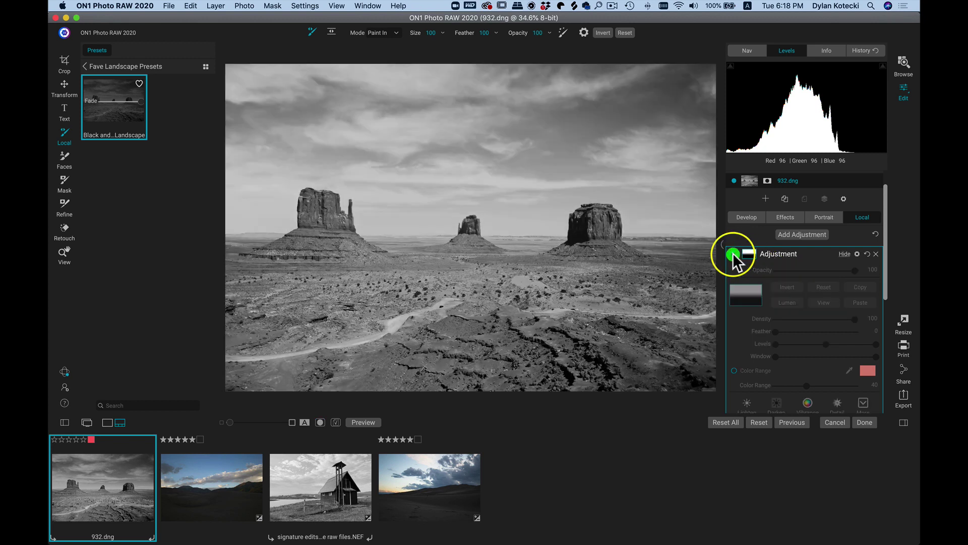
pyautogui.click(733, 253)
pyautogui.click(733, 254)
pyautogui.click(733, 254)
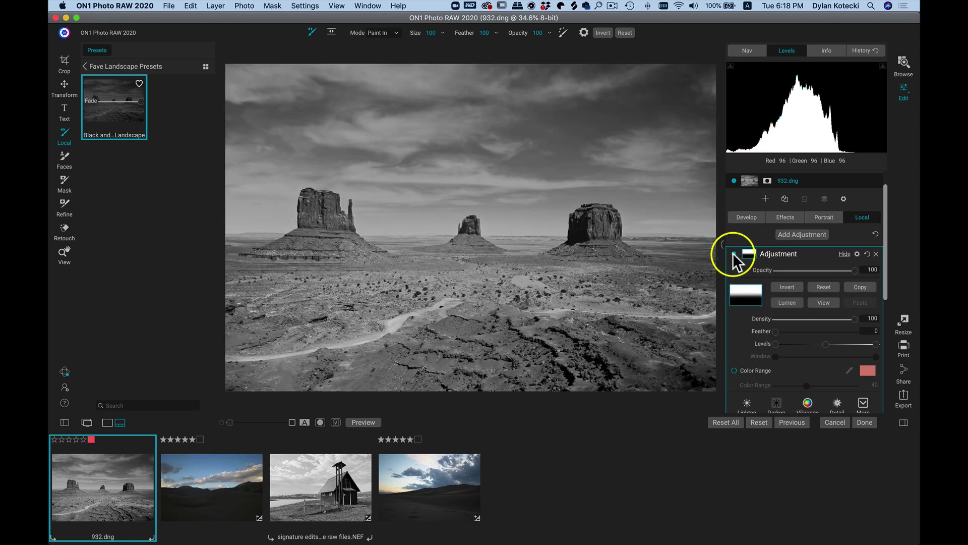